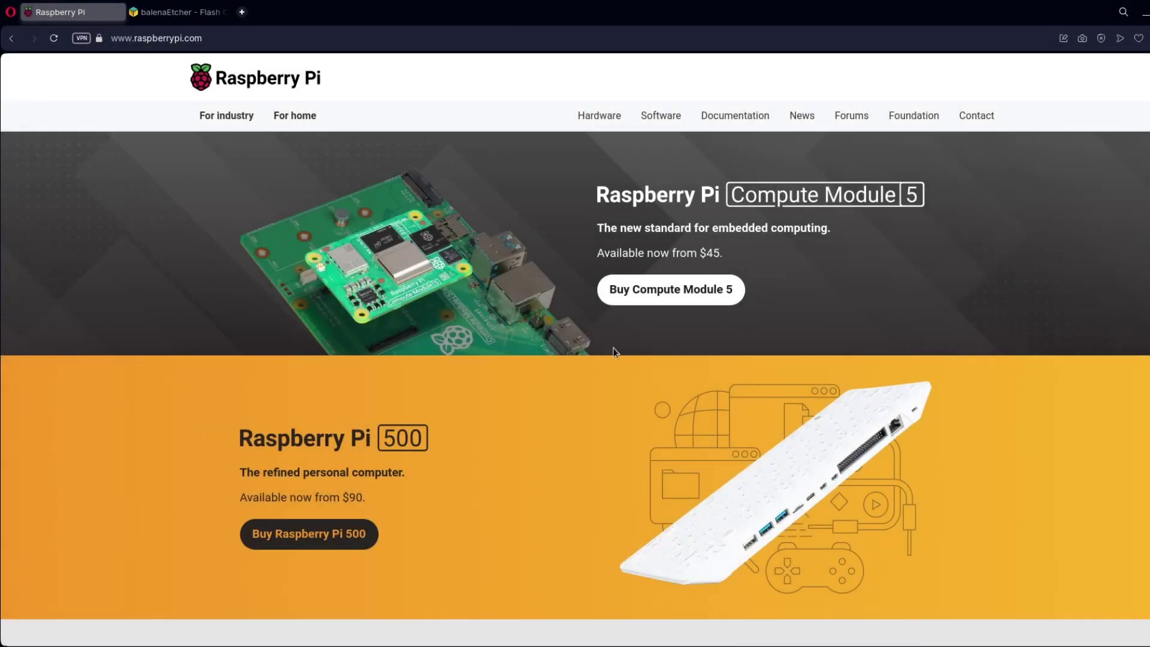
Copy the 'sudo apt install rpi-imager' command from the Raspberry Pi Software page.
{"action": "left_click", "coordinate": [676, 123]}
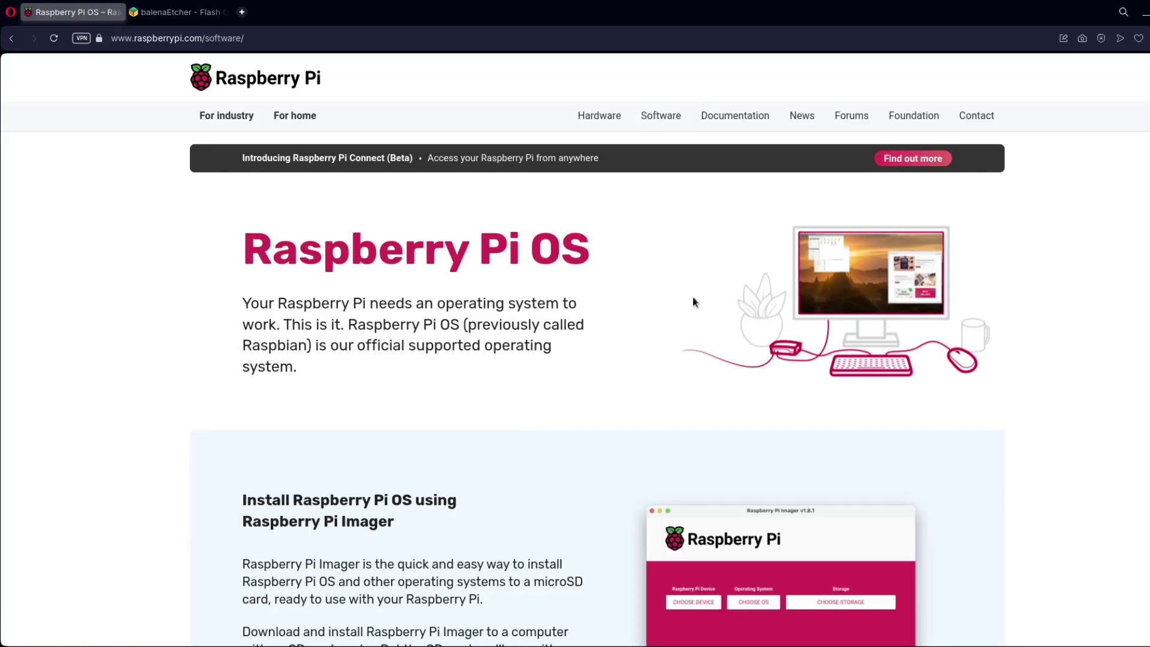
{"action": "scroll", "coordinate": [635, 267], "scroll_direction": "down", "scroll_amount": 5}
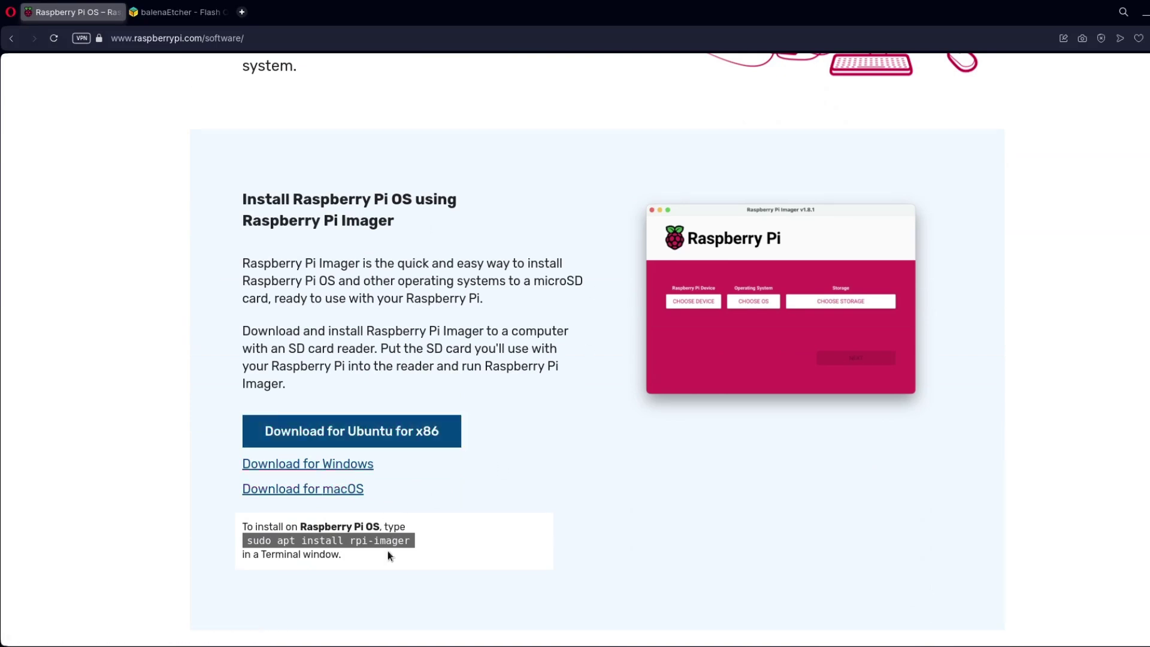
{"action": "triple_click", "coordinate": [284, 540]}
{"action": "left_click", "coordinate": [333, 514]}
{"action": "scroll", "coordinate": [499, 242], "scroll_direction": "down", "scroll_amount": 5}
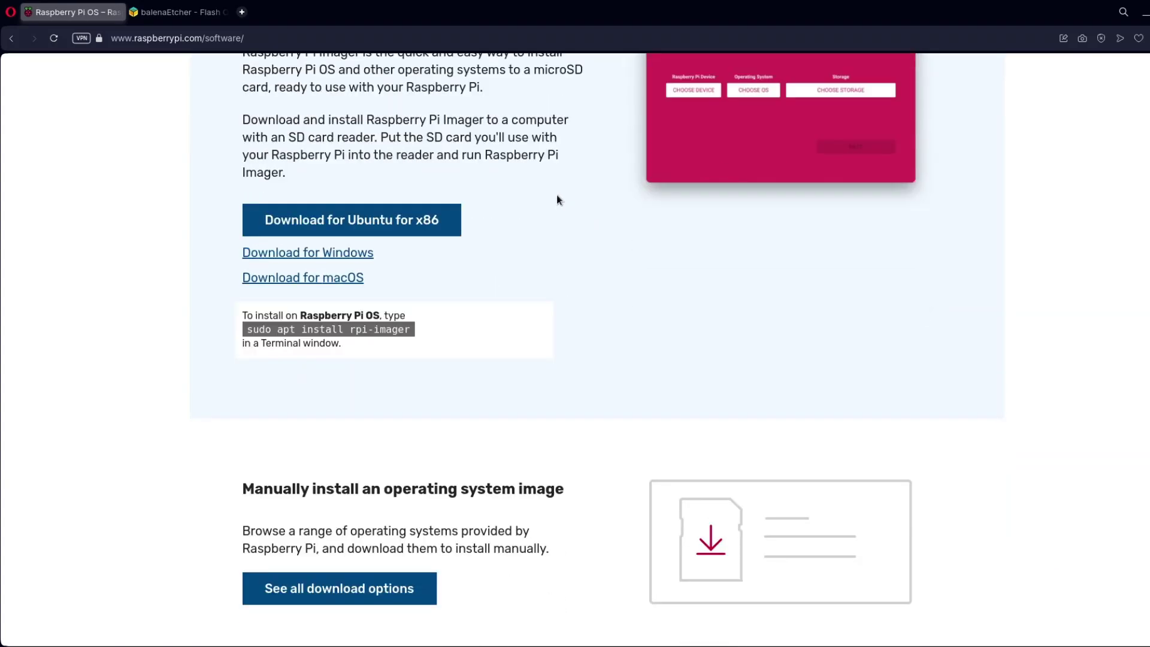
Jump to the balenaEtcher Download Etcher table, then return to the Raspberry Pi tab.
{"action": "left_click", "coordinate": [212, 12]}
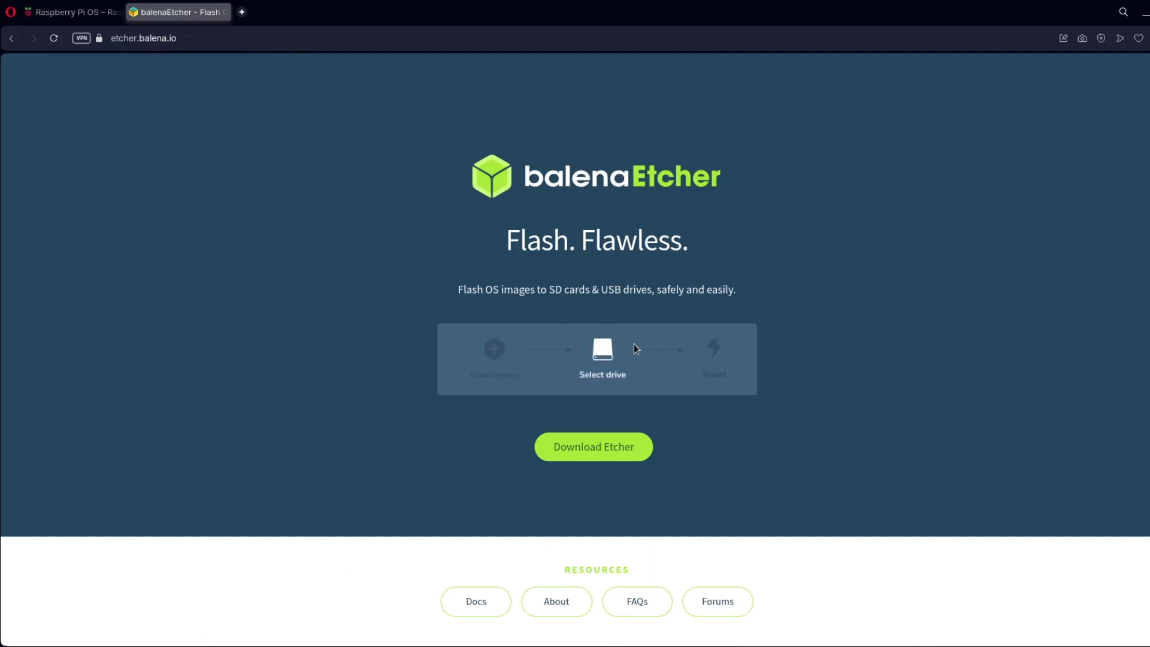
{"action": "left_click", "coordinate": [596, 452]}
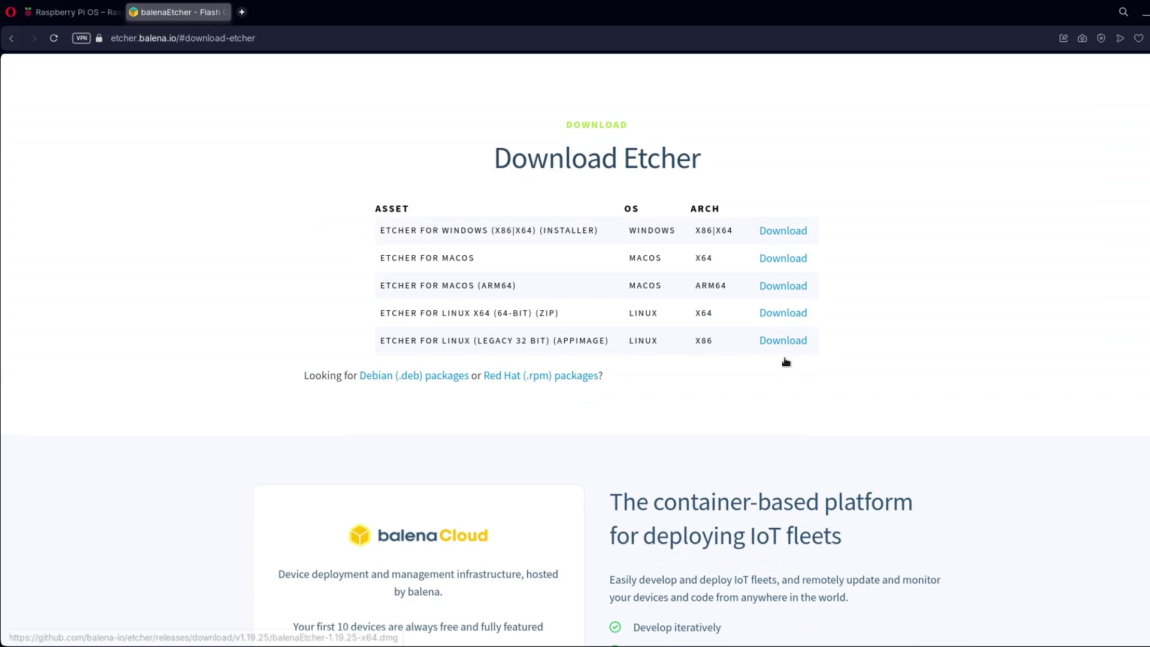
{"action": "left_click", "coordinate": [74, 12]}
Open the See all download options page and scroll through the Raspberry Pi OS images.
{"action": "scroll", "coordinate": [527, 378], "scroll_direction": "down", "scroll_amount": 1}
{"action": "left_click", "coordinate": [376, 427]}
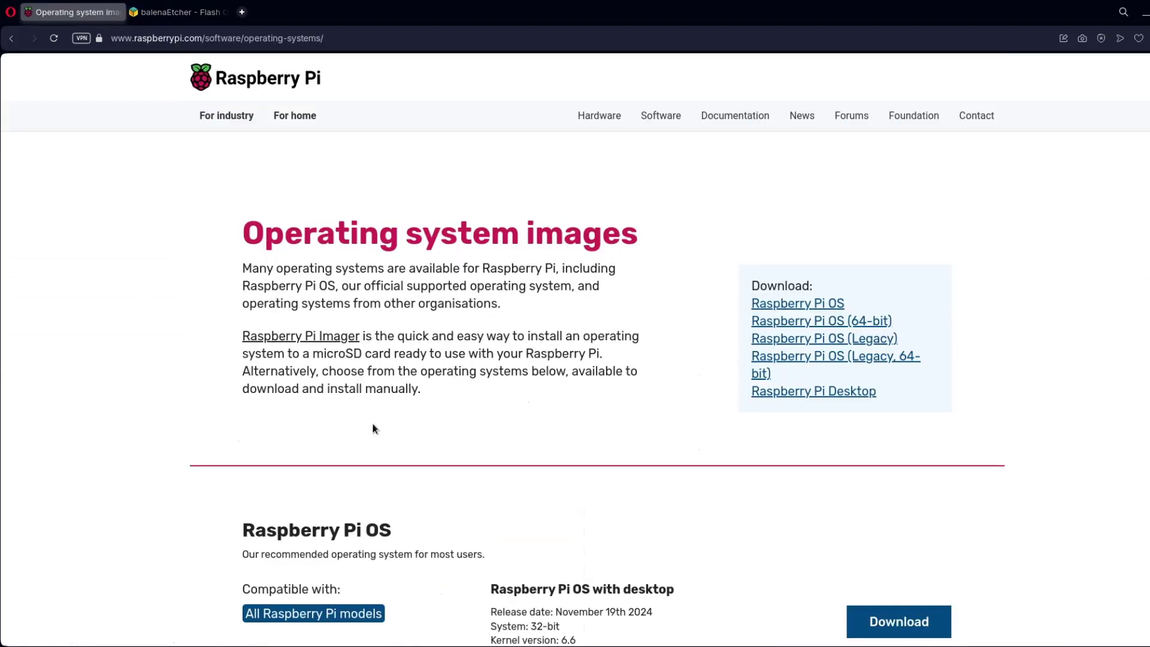
{"action": "scroll", "coordinate": [590, 393], "scroll_direction": "down", "scroll_amount": 5}
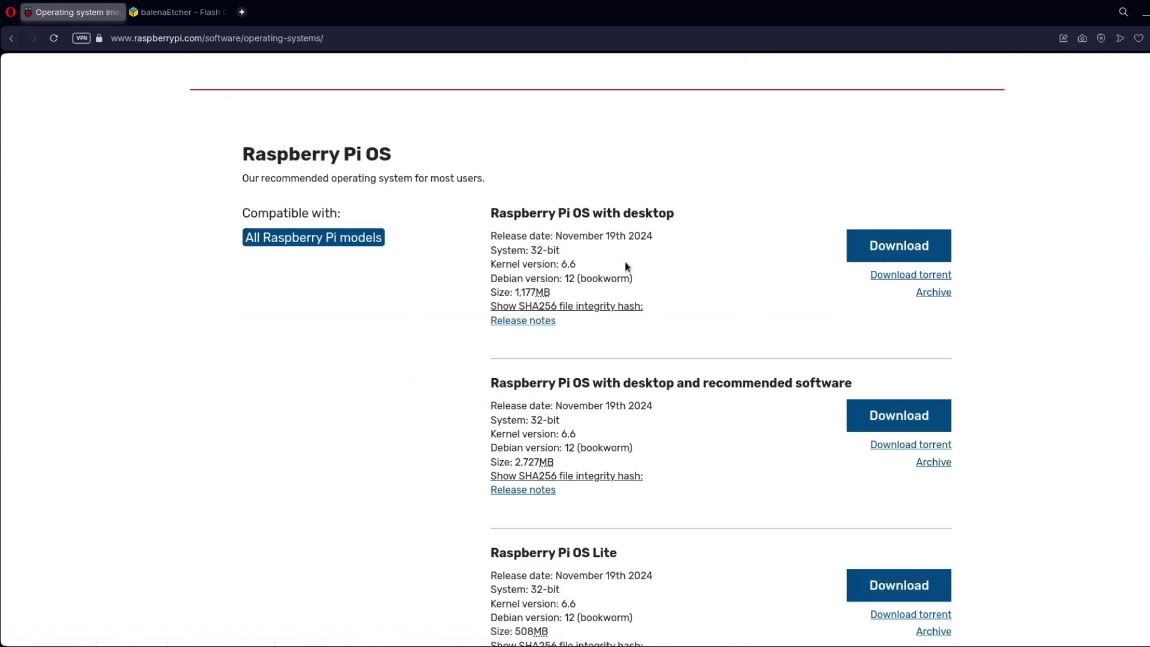
{"action": "scroll", "coordinate": [680, 342], "scroll_direction": "down", "scroll_amount": 1}
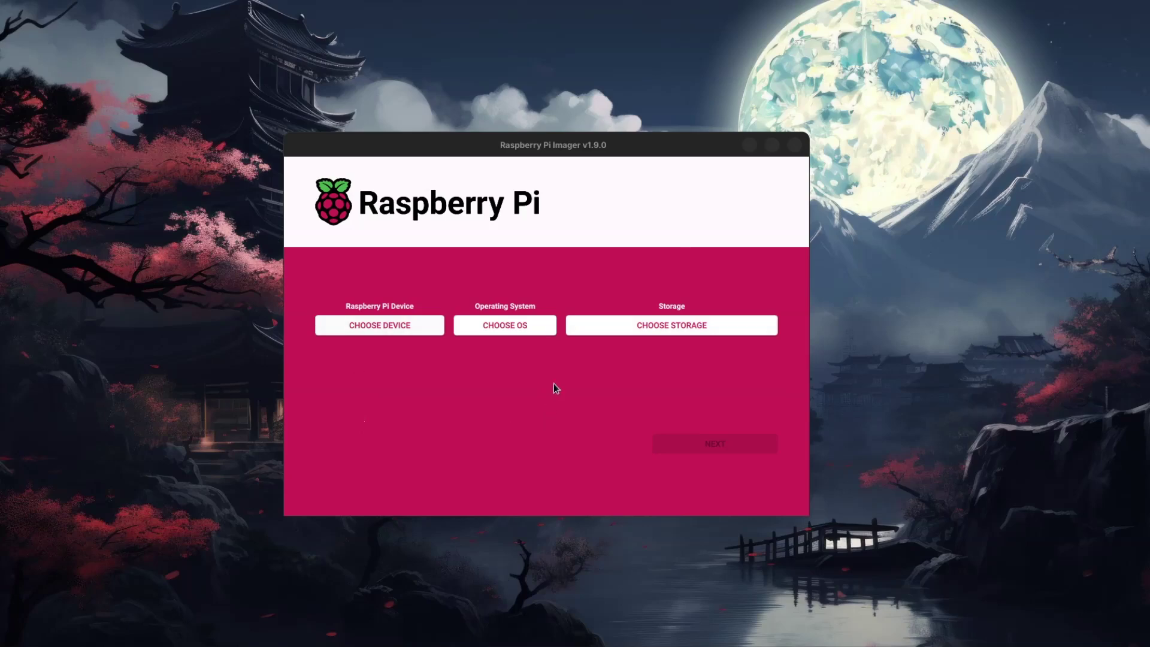
{"action": "left_click", "coordinate": [390, 330]}
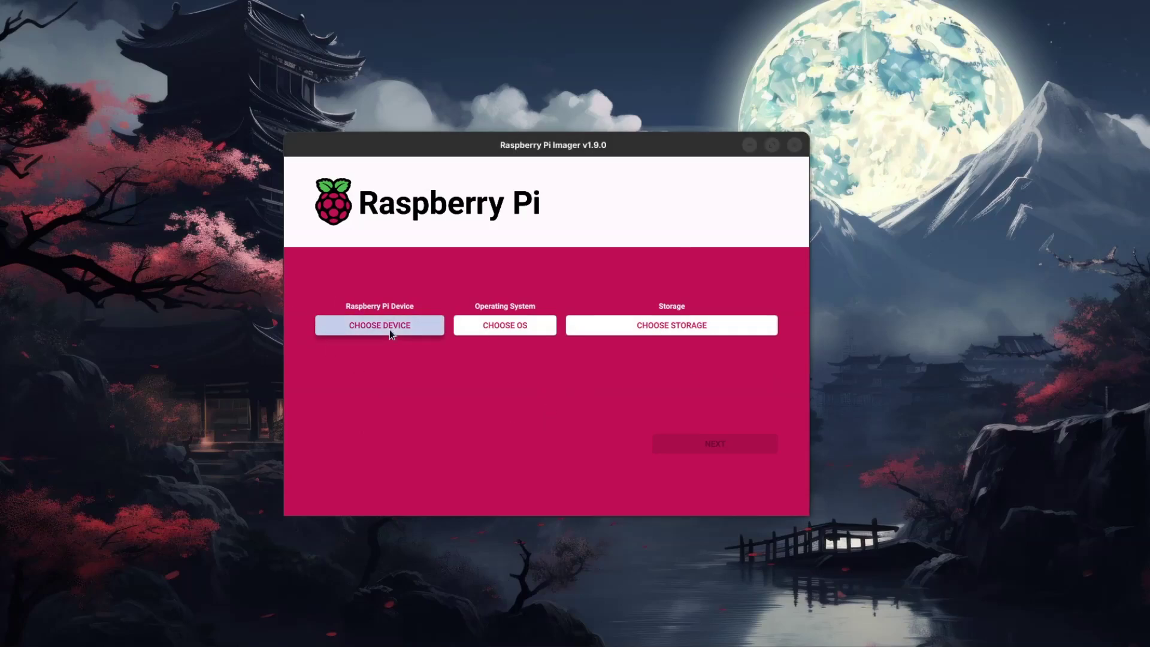
{"action": "scroll", "coordinate": [541, 313], "scroll_direction": "down", "scroll_amount": 3}
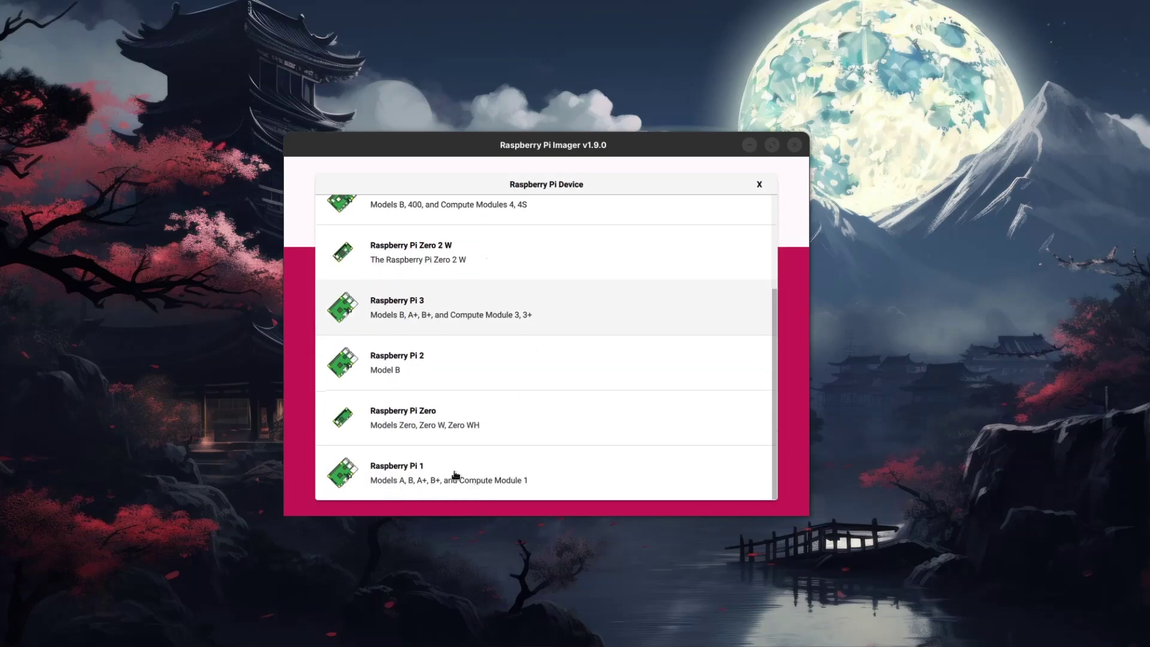
{"action": "scroll", "coordinate": [452, 480], "scroll_direction": "up", "scroll_amount": 2}
{"action": "scroll", "coordinate": [473, 241], "scroll_direction": "up", "scroll_amount": 1}
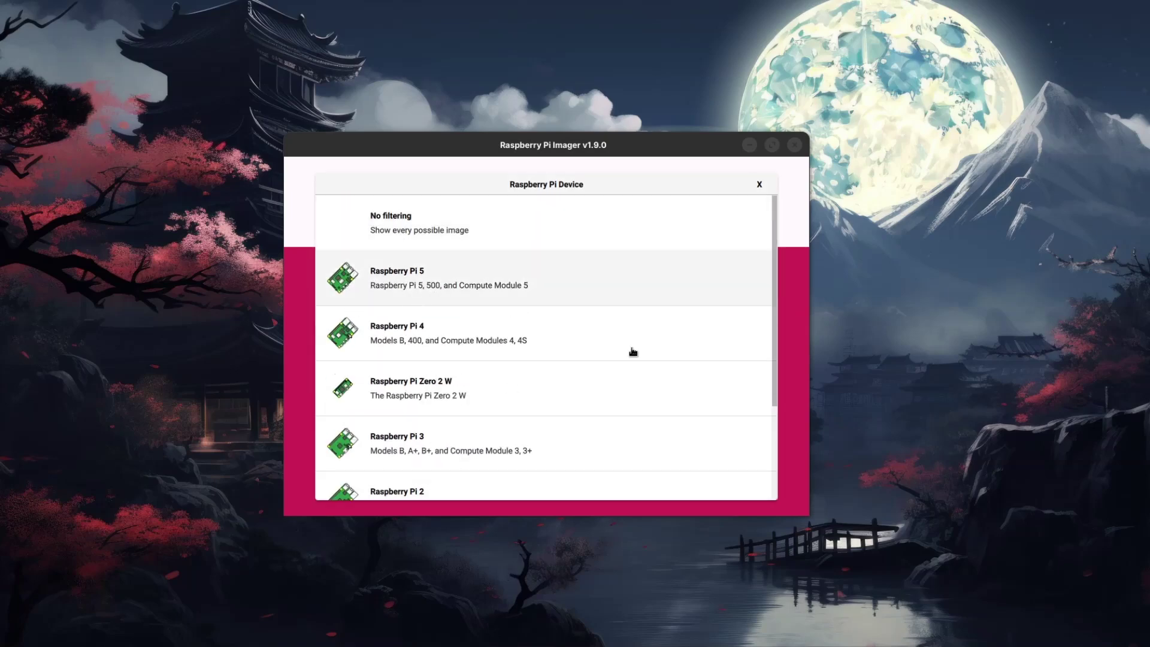
{"action": "left_click", "coordinate": [505, 291]}
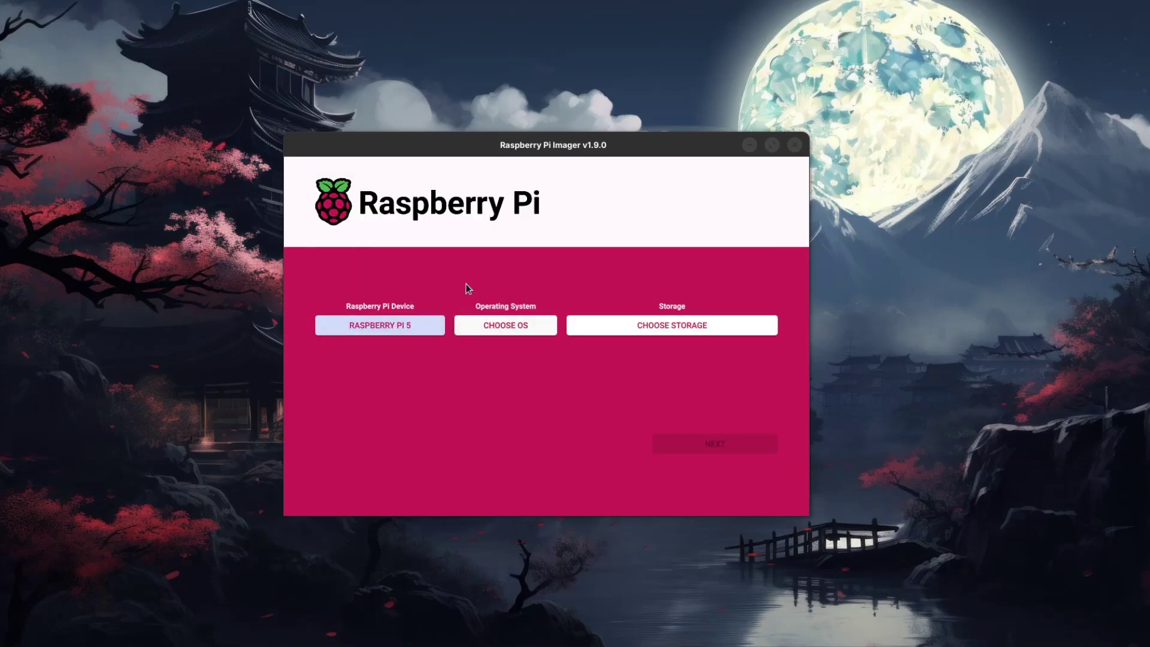
Look through the general-purpose, media player and other Raspberry Pi OS categories, then select Raspberry Pi OS (64-bit).
{"action": "left_click", "coordinate": [514, 327]}
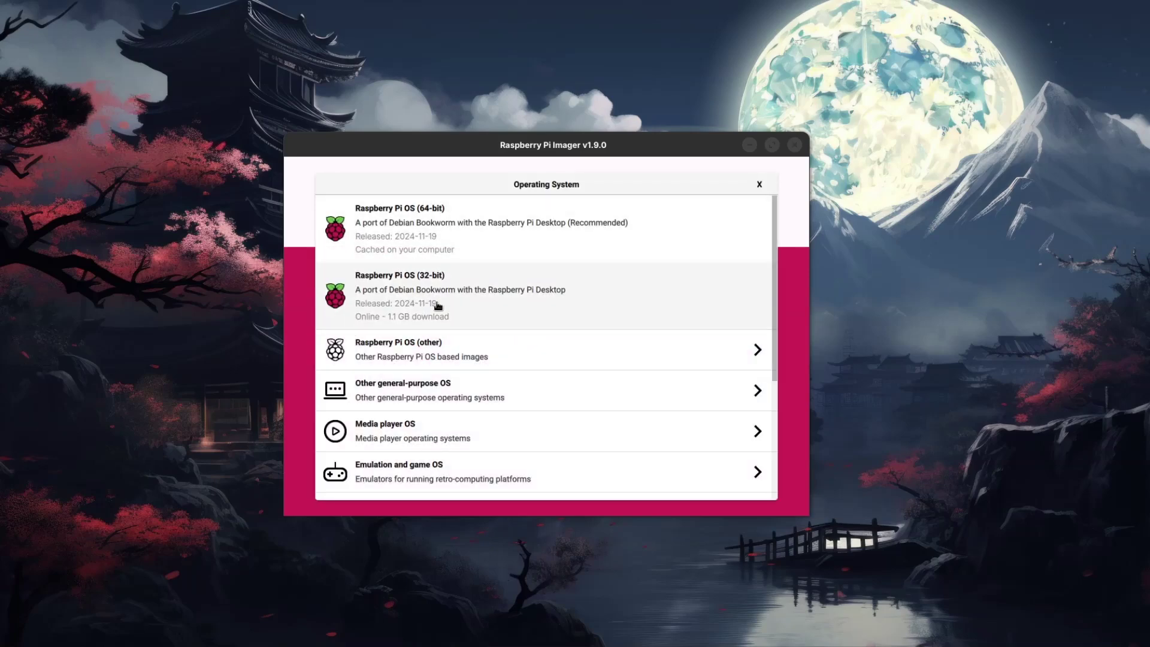
{"action": "scroll", "coordinate": [532, 347], "scroll_direction": "down", "scroll_amount": 1}
{"action": "scroll", "coordinate": [515, 378], "scroll_direction": "down", "scroll_amount": 4}
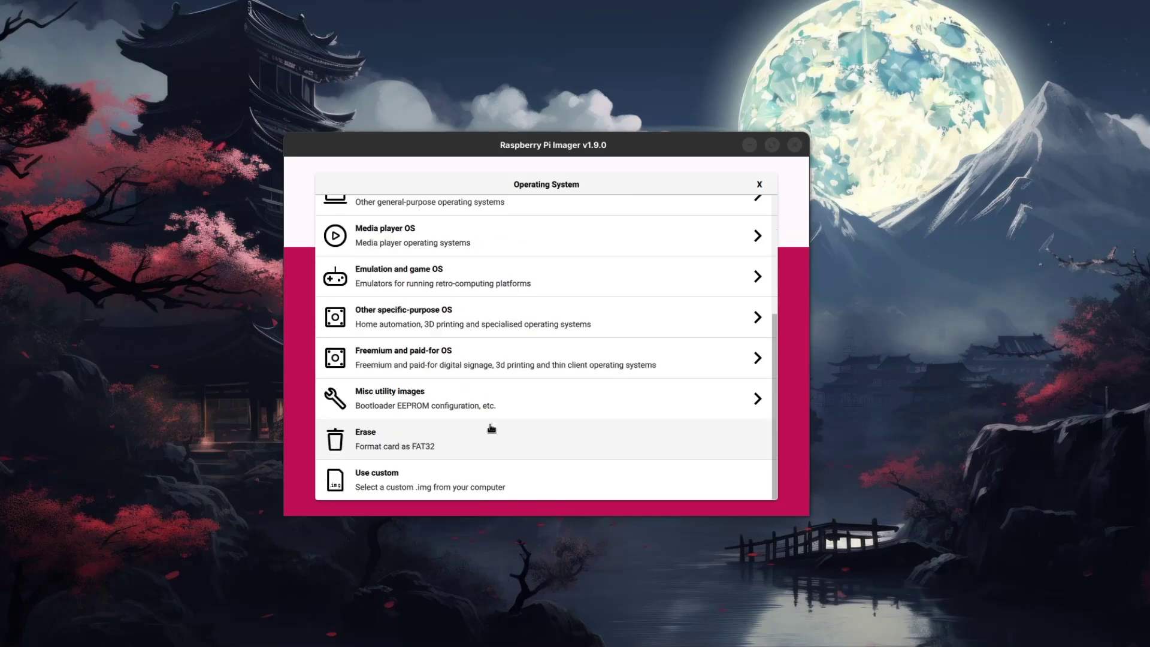
{"action": "scroll", "coordinate": [485, 429], "scroll_direction": "up", "scroll_amount": 5}
{"action": "left_click", "coordinate": [406, 387]}
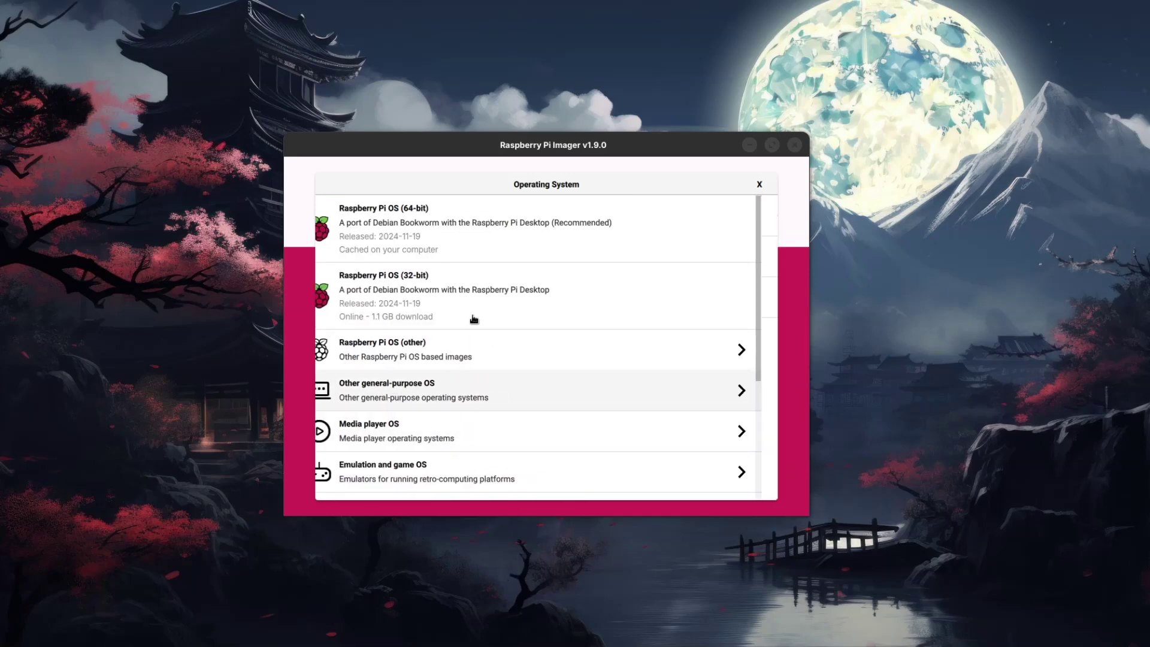
{"action": "left_click", "coordinate": [391, 231]}
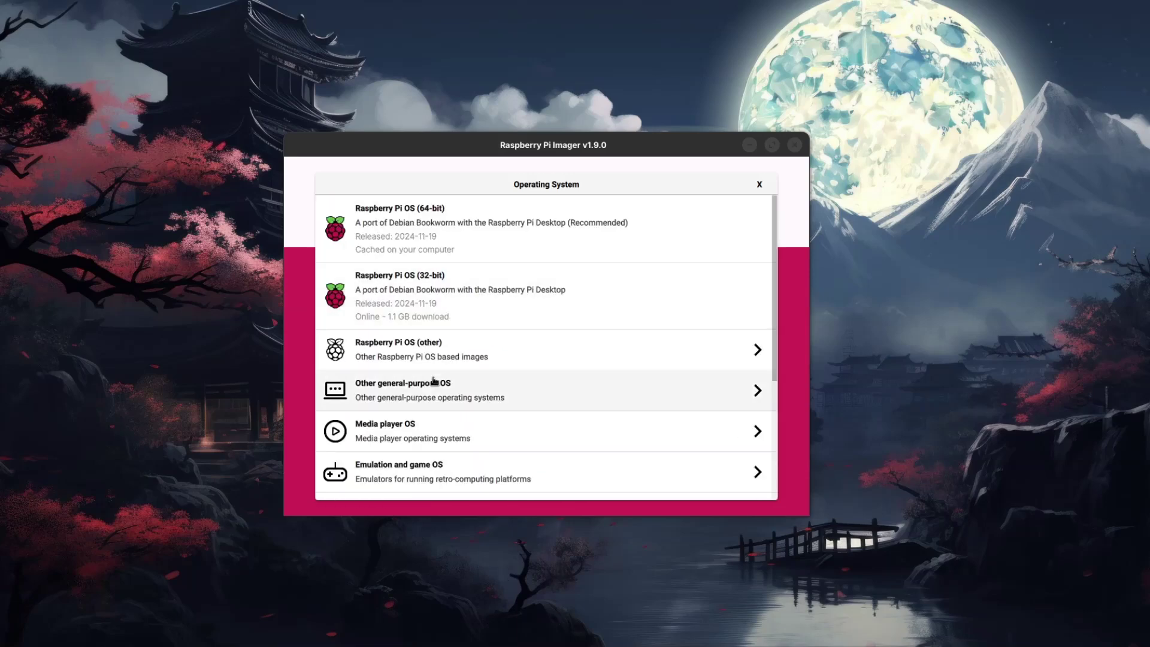
{"action": "left_click", "coordinate": [426, 426]}
{"action": "left_click", "coordinate": [428, 211]}
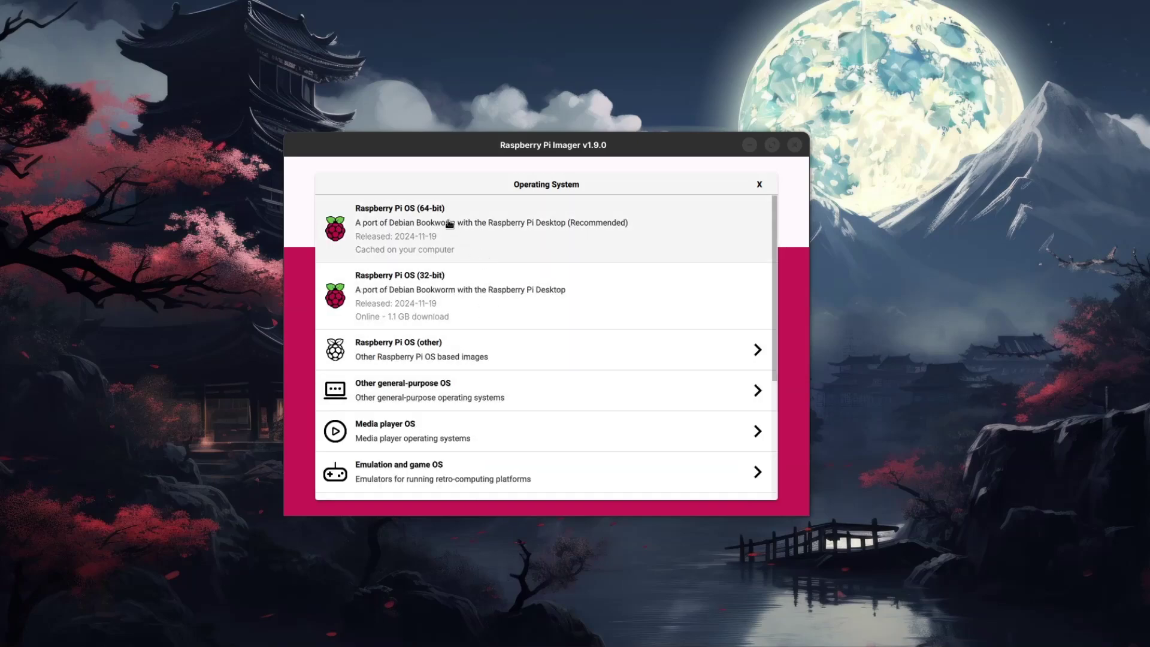
{"action": "left_click", "coordinate": [441, 352]}
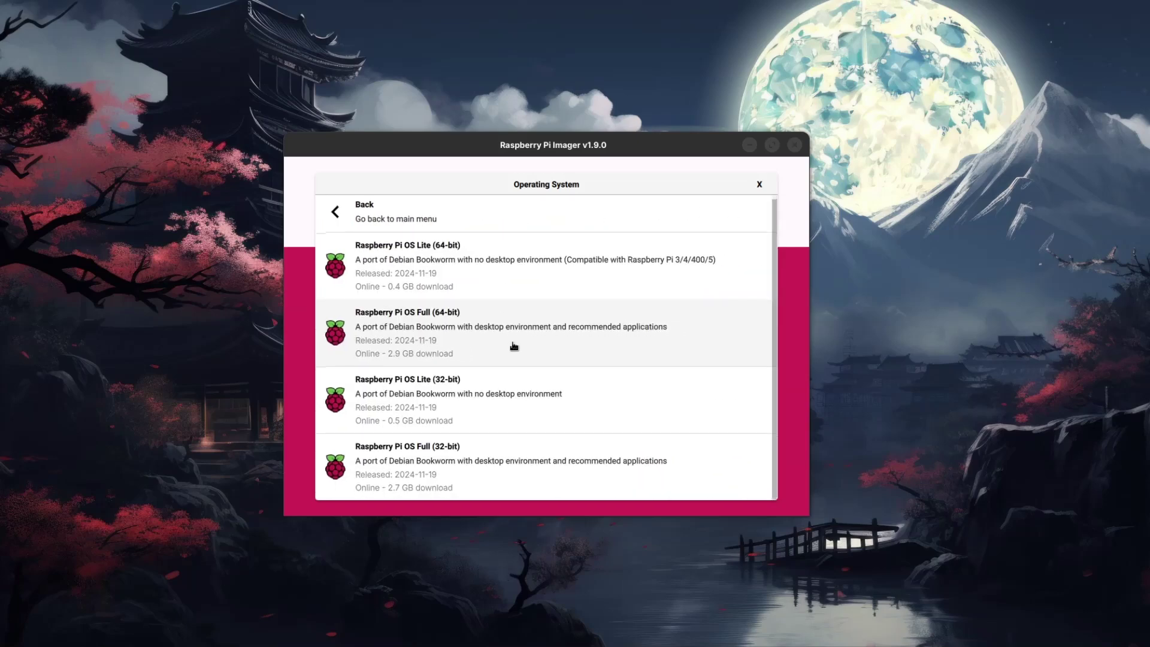
{"action": "left_click", "coordinate": [429, 220]}
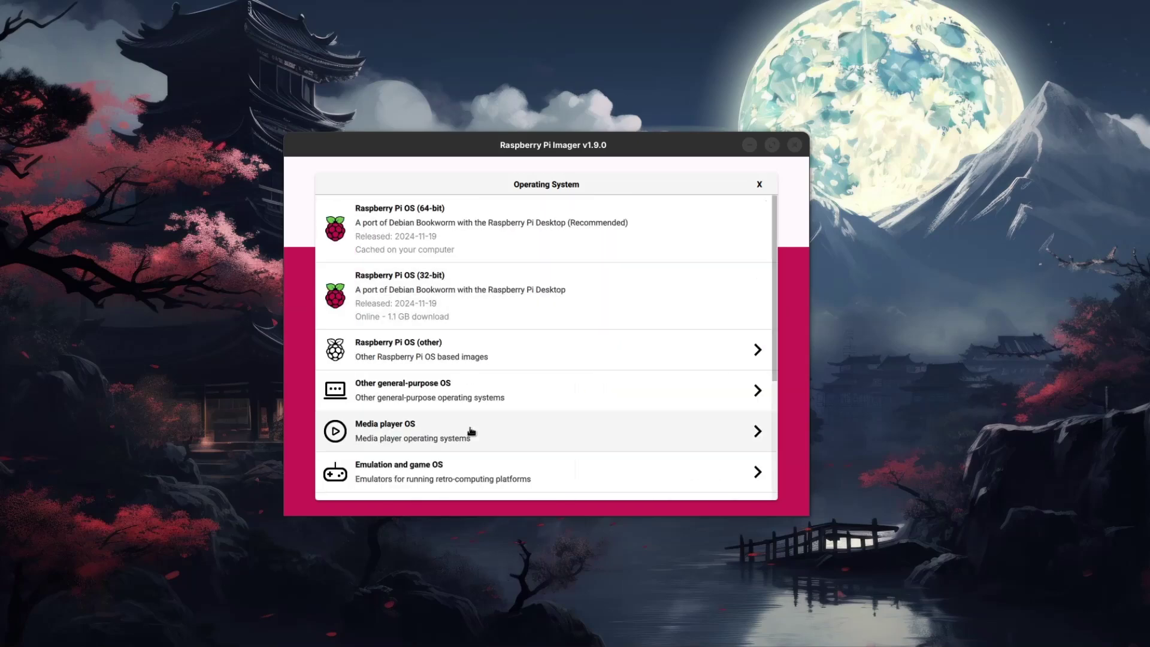
{"action": "left_click", "coordinate": [394, 221]}
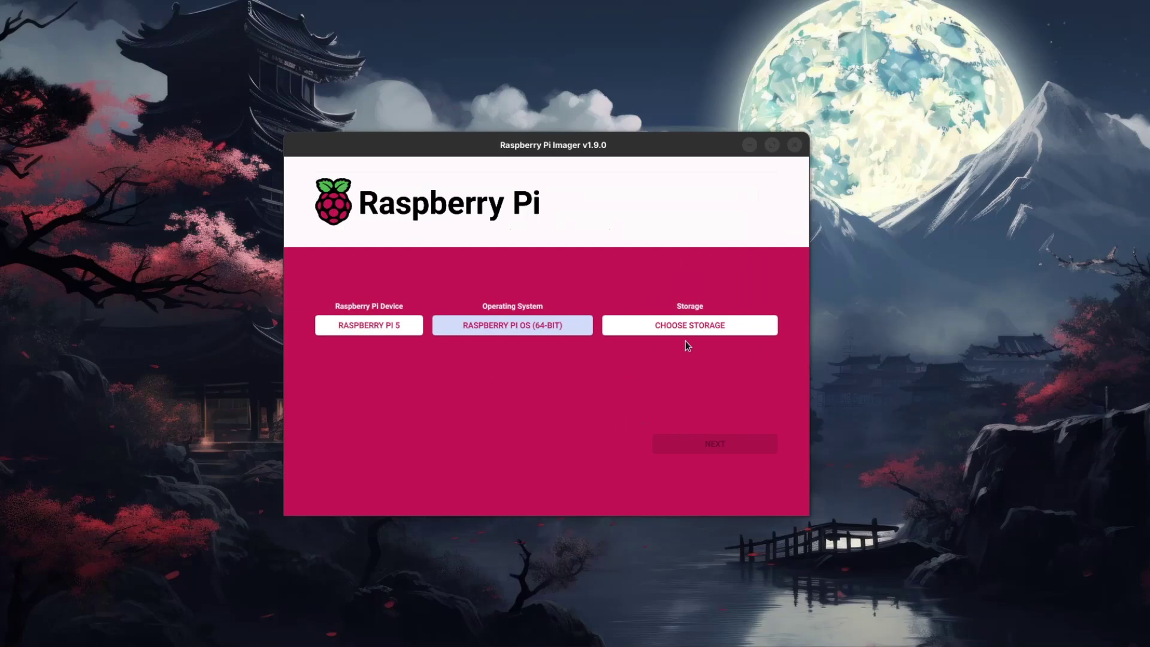
Select the Generic MassStorageClass 63.3 GB drive as the target storage.
{"action": "left_click", "coordinate": [719, 326]}
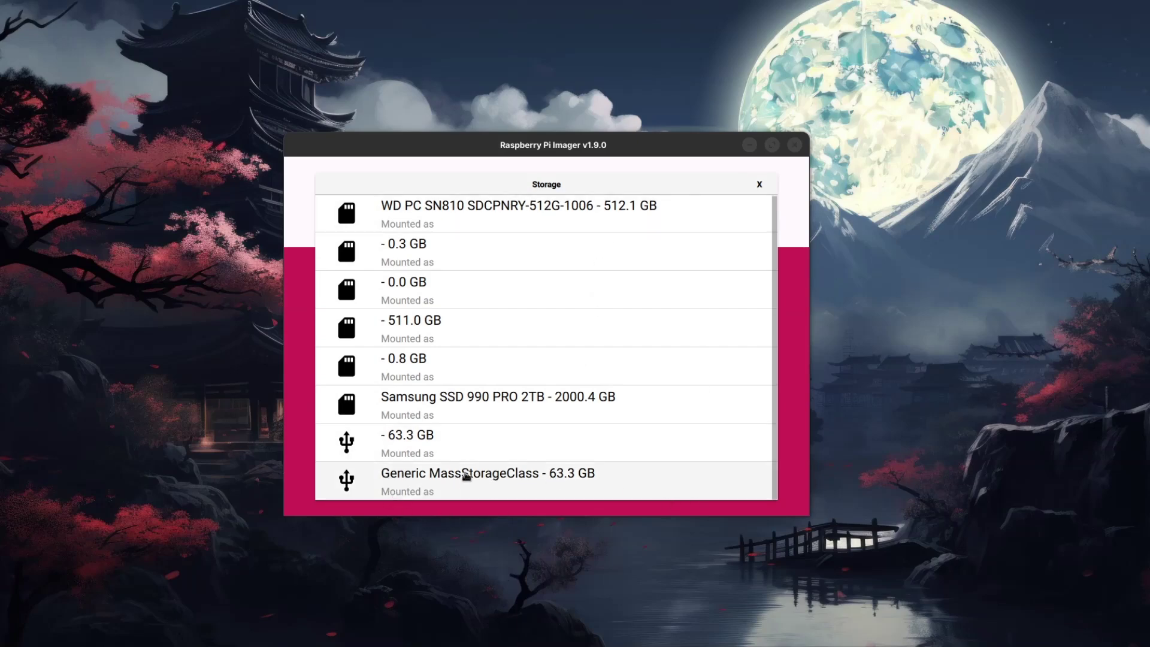
{"action": "left_click", "coordinate": [466, 476]}
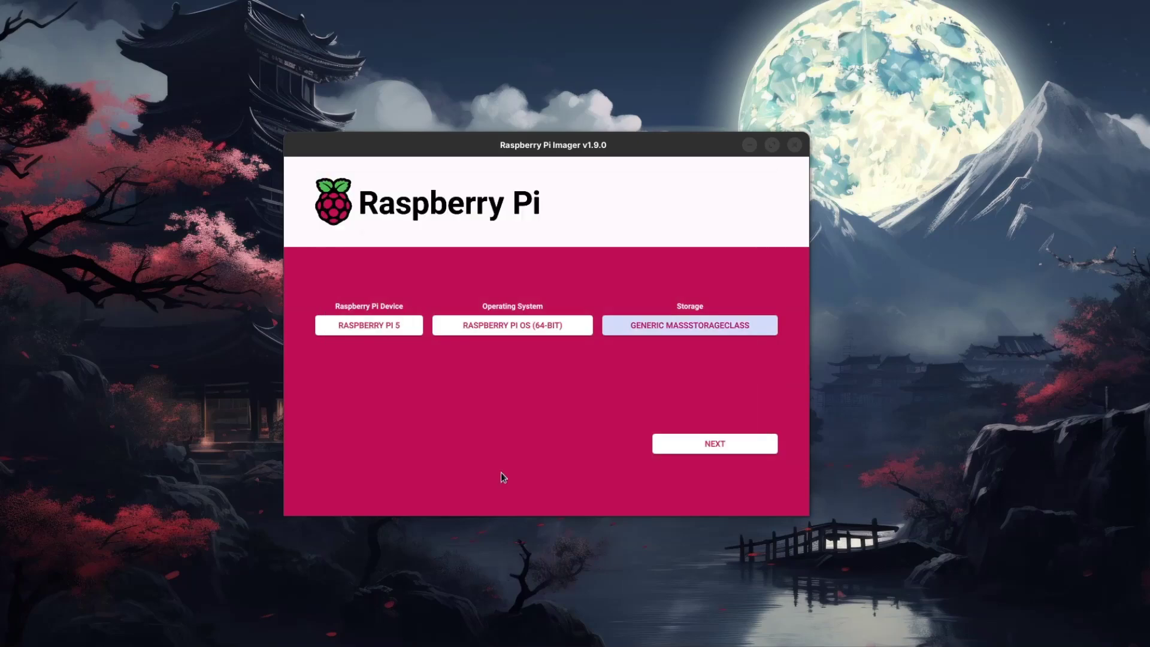
Write the image without OS customisation, confirm erasing the drive, and authorize with the account password.
{"action": "left_click", "coordinate": [747, 448]}
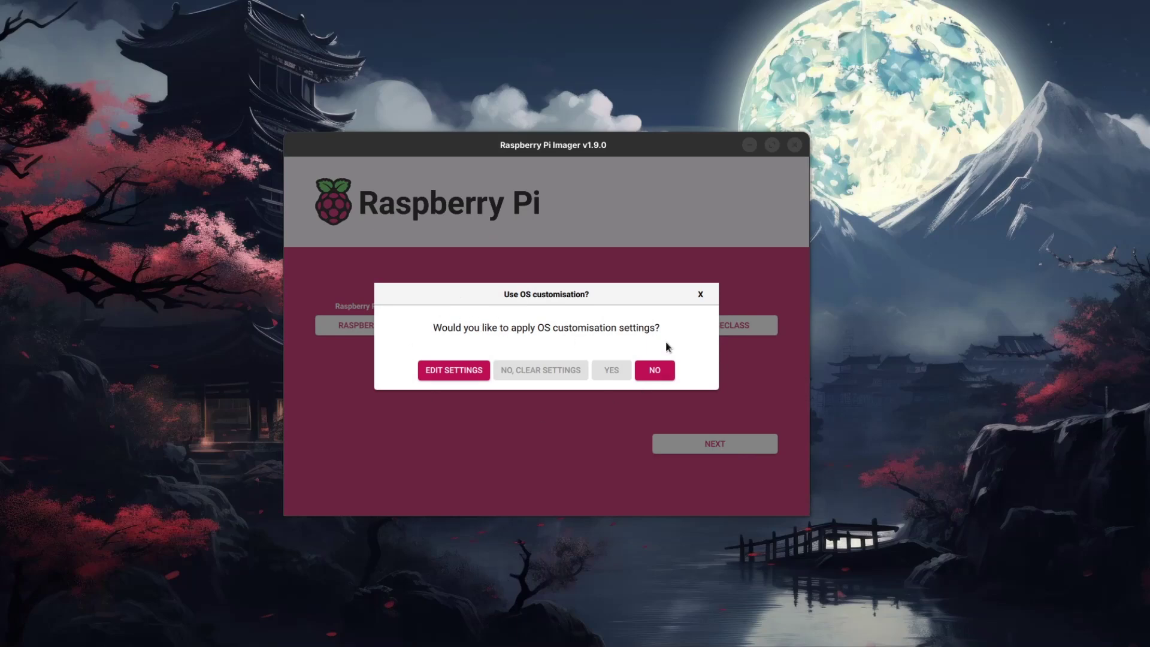
{"action": "left_click", "coordinate": [657, 373]}
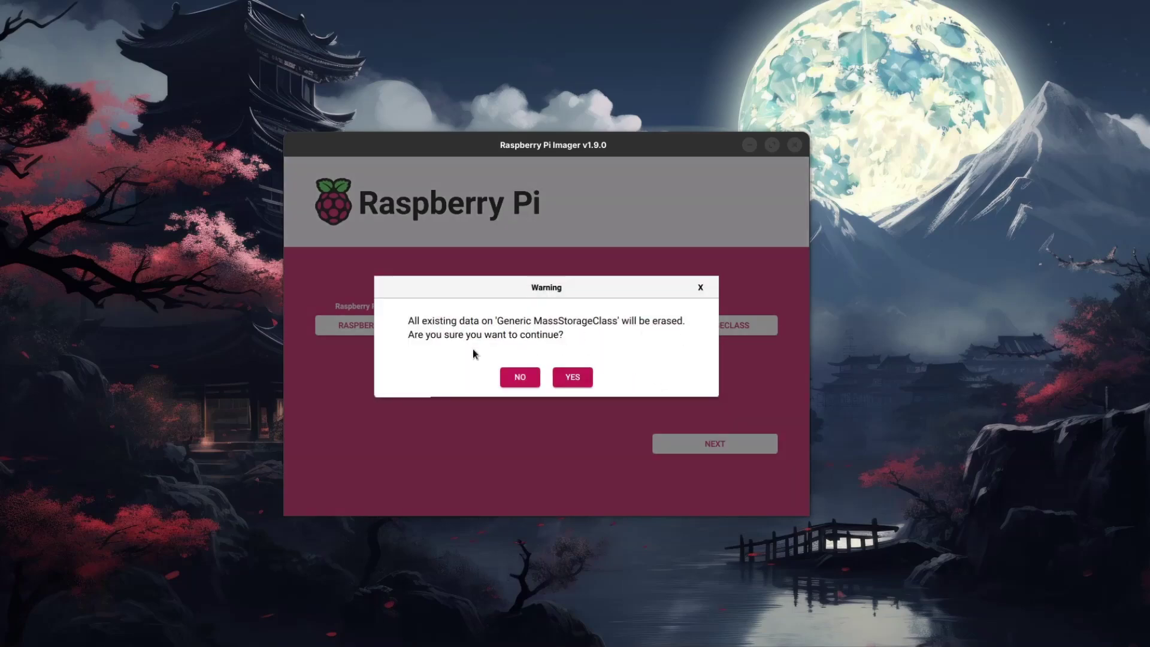
{"action": "left_click", "coordinate": [577, 378]}
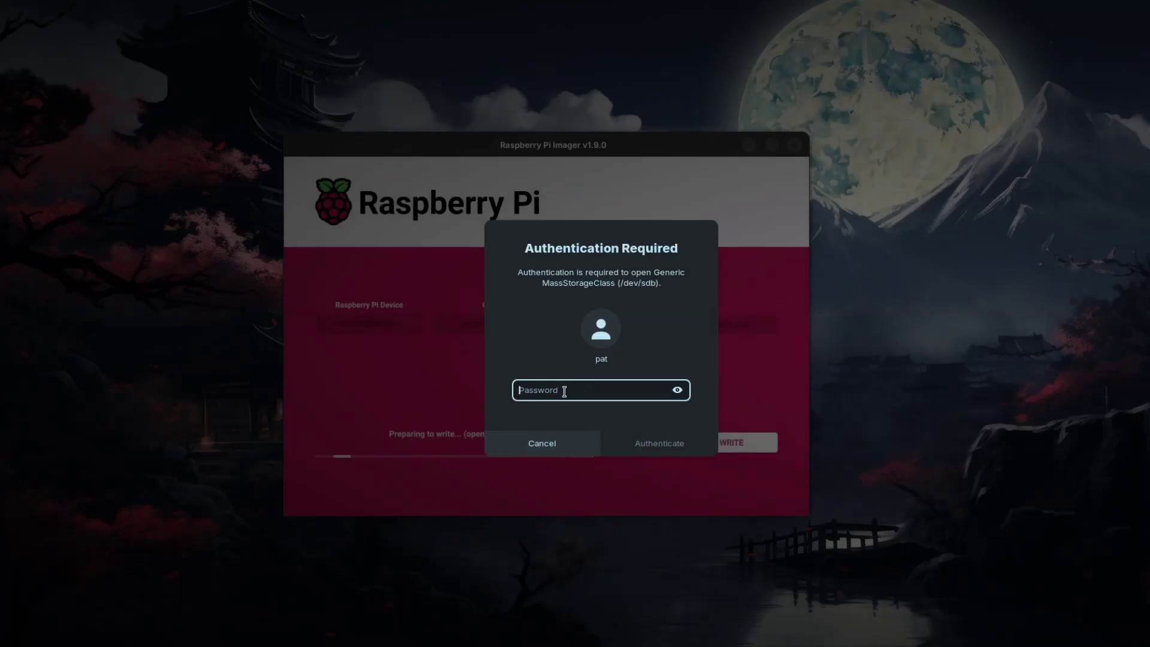
{"action": "type", "text": "•••••••"}
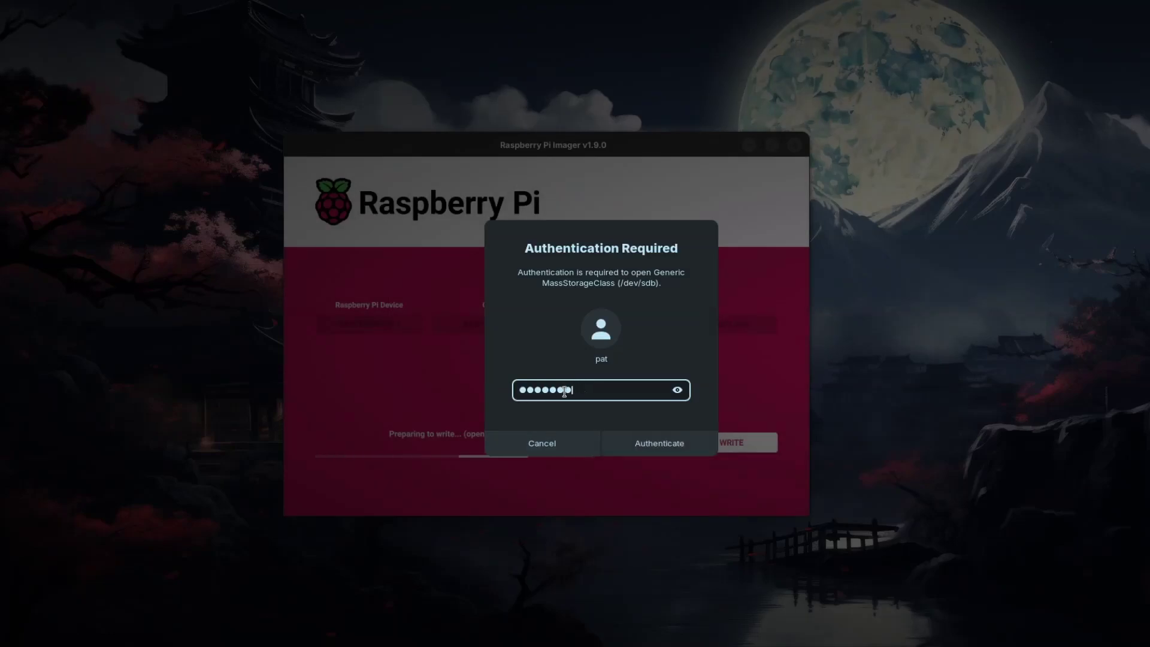
{"action": "type", "text": "•"}
{"action": "key", "text": "Return"}
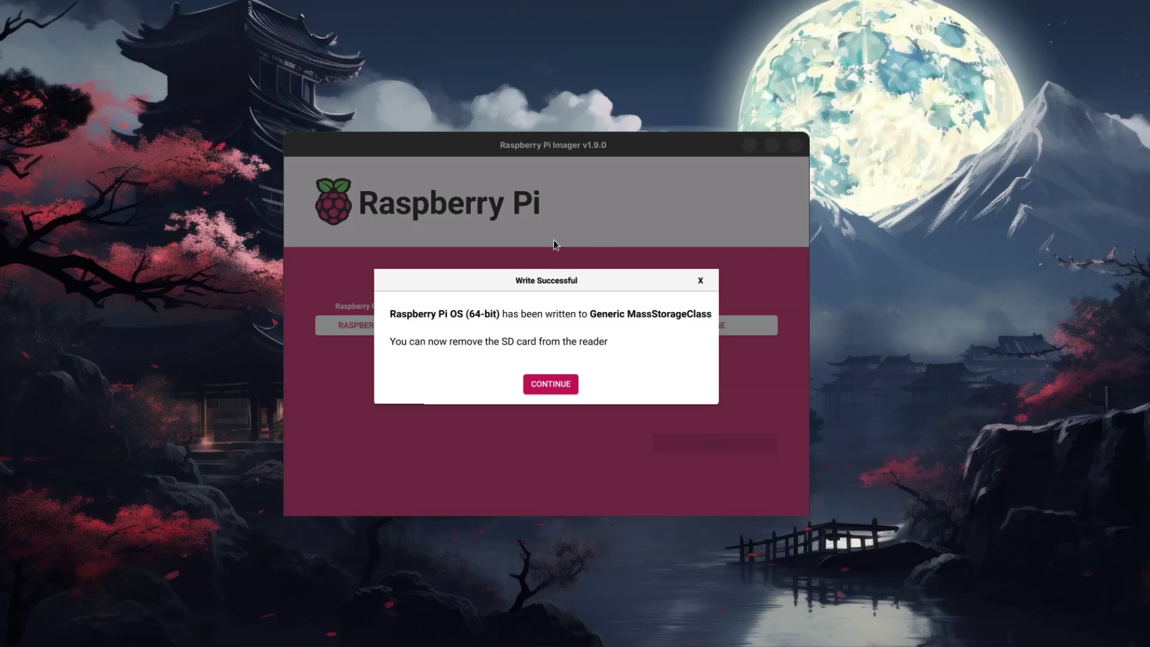
Dismiss the Write Successful message.
{"action": "left_click", "coordinate": [554, 386]}
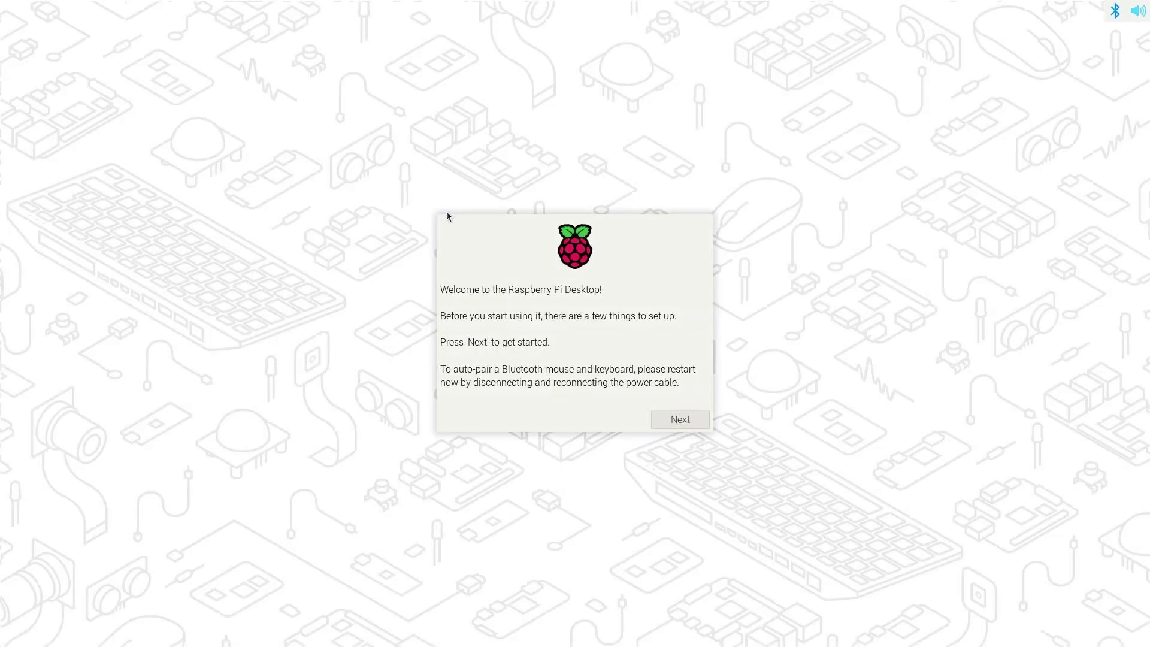
Set the country to United States and the timezone to Honolulu, then continue.
{"action": "left_click", "coordinate": [688, 421]}
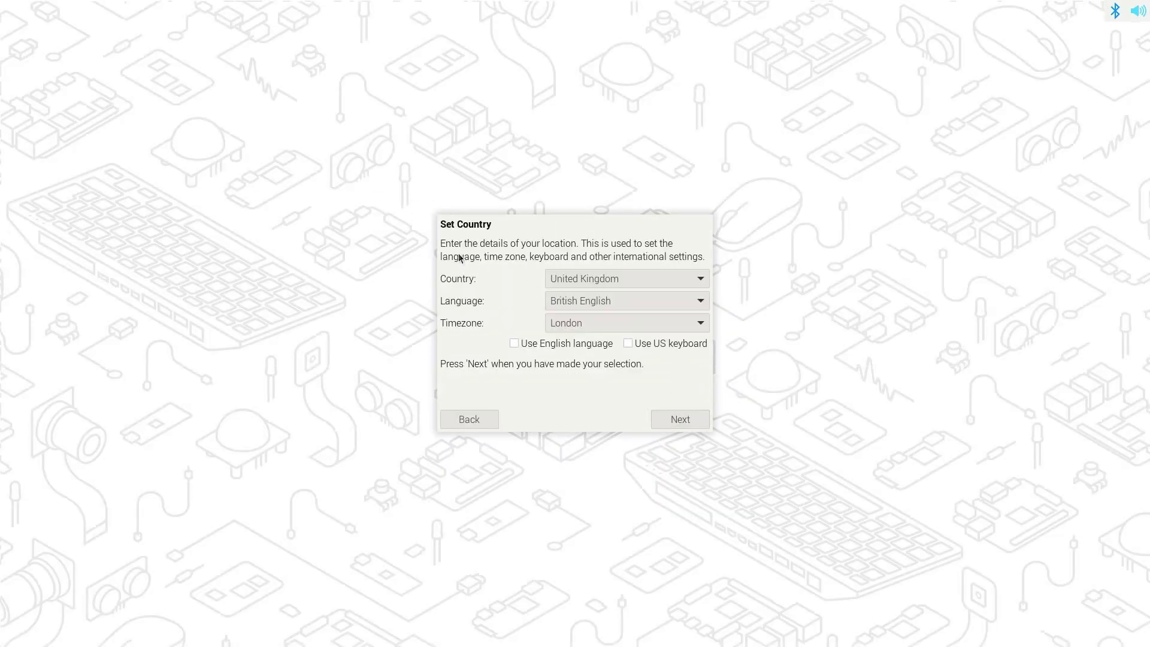
{"action": "left_click", "coordinate": [590, 323]}
{"action": "left_click", "coordinate": [510, 308]}
{"action": "left_click", "coordinate": [593, 277]}
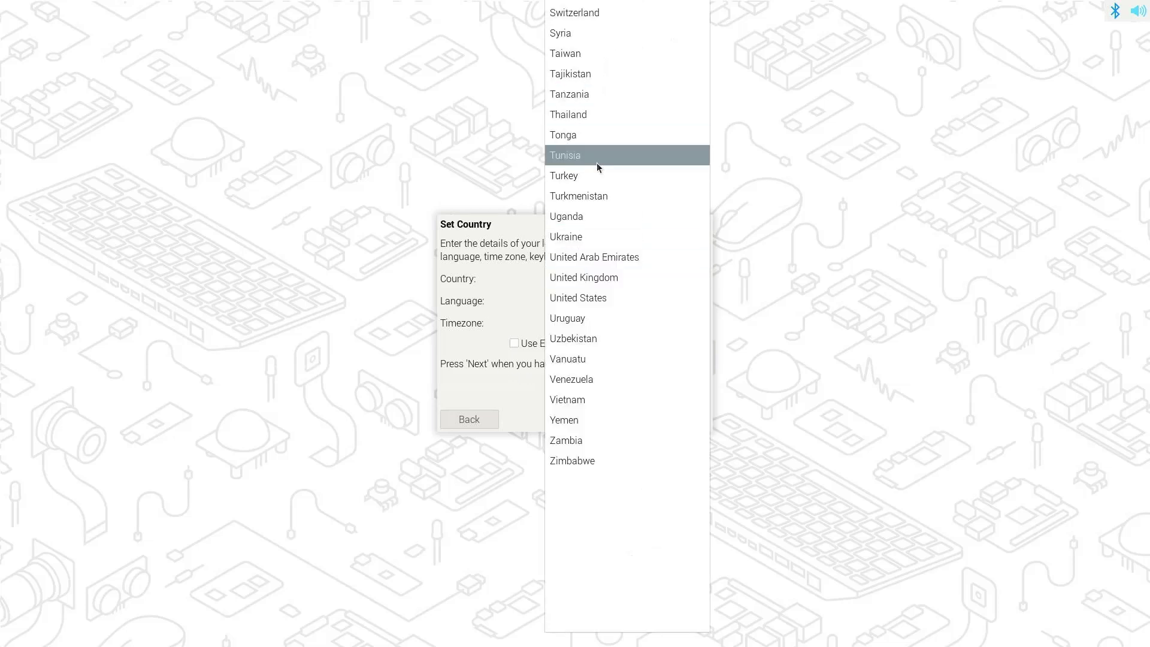
{"action": "scroll", "coordinate": [612, 318], "scroll_direction": "up", "scroll_amount": 1}
{"action": "left_click", "coordinate": [599, 350]}
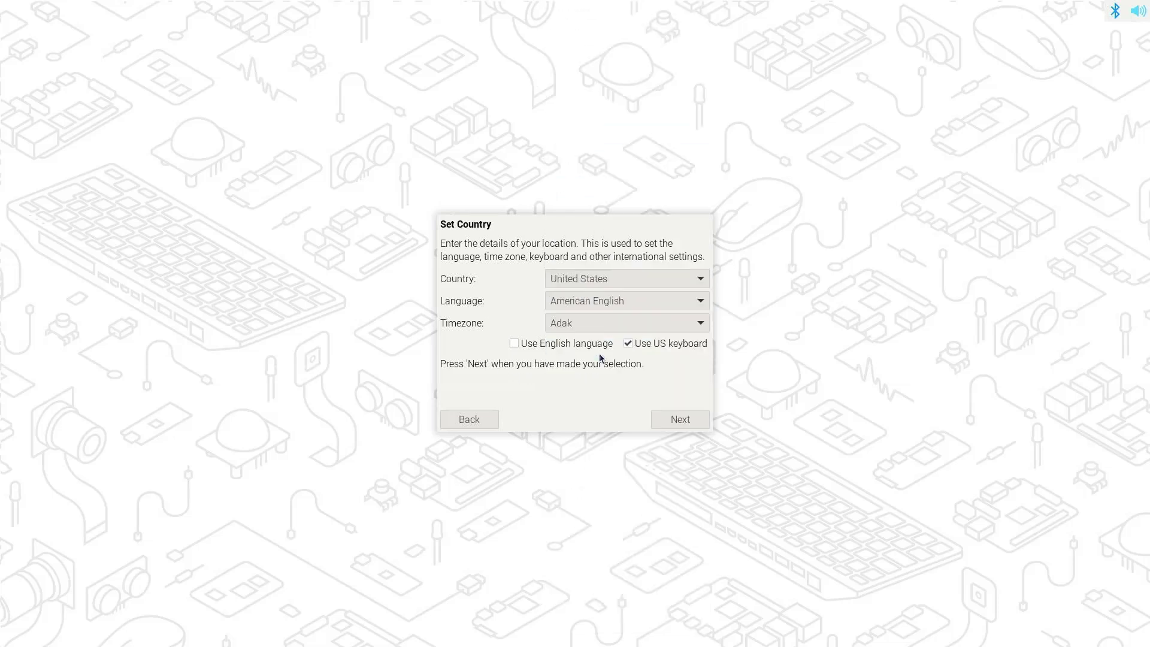
{"action": "left_click", "coordinate": [580, 323]}
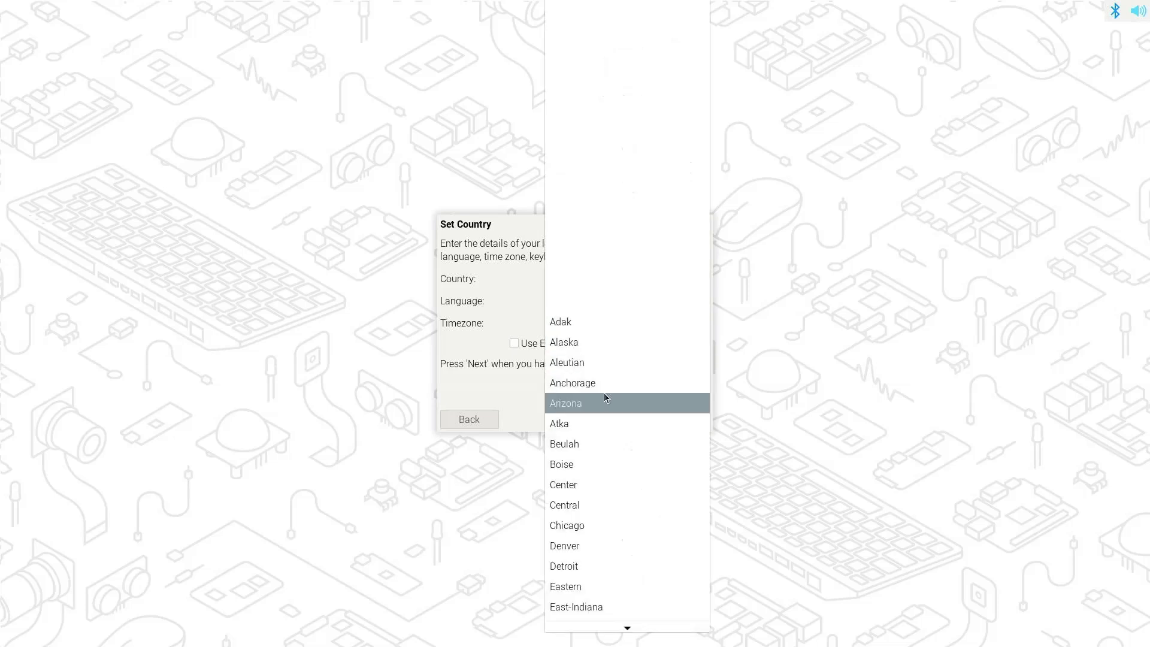
{"action": "scroll", "coordinate": [607, 474], "scroll_direction": "down", "scroll_amount": 2}
{"action": "scroll", "coordinate": [602, 414], "scroll_direction": "down", "scroll_amount": 6}
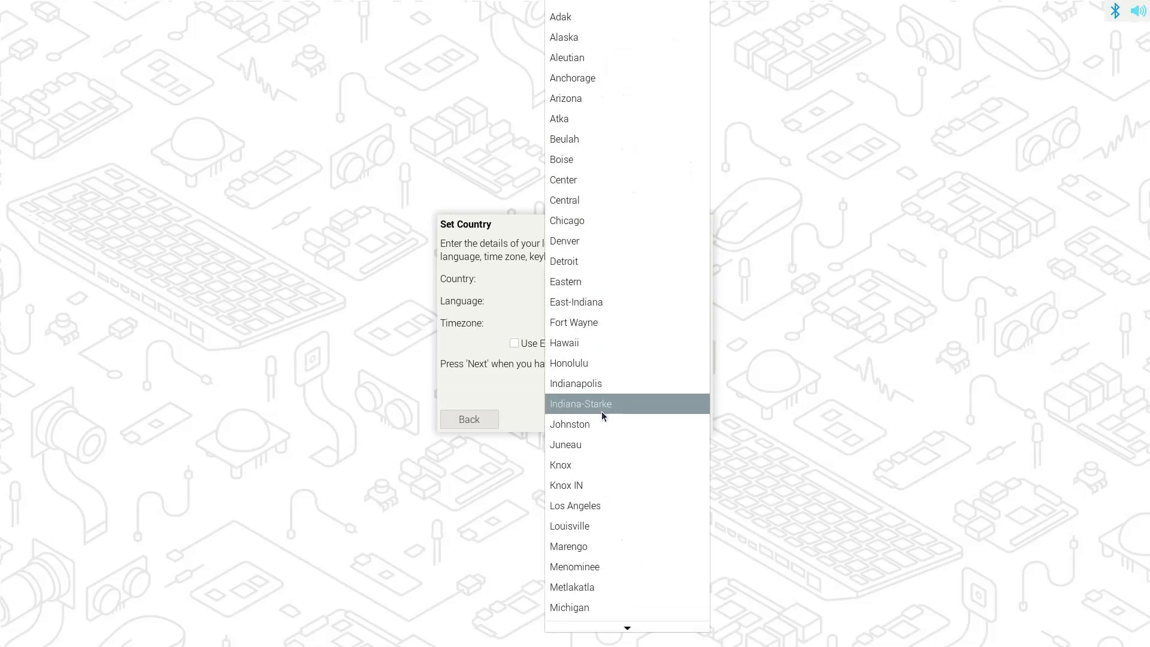
{"action": "left_click", "coordinate": [603, 362]}
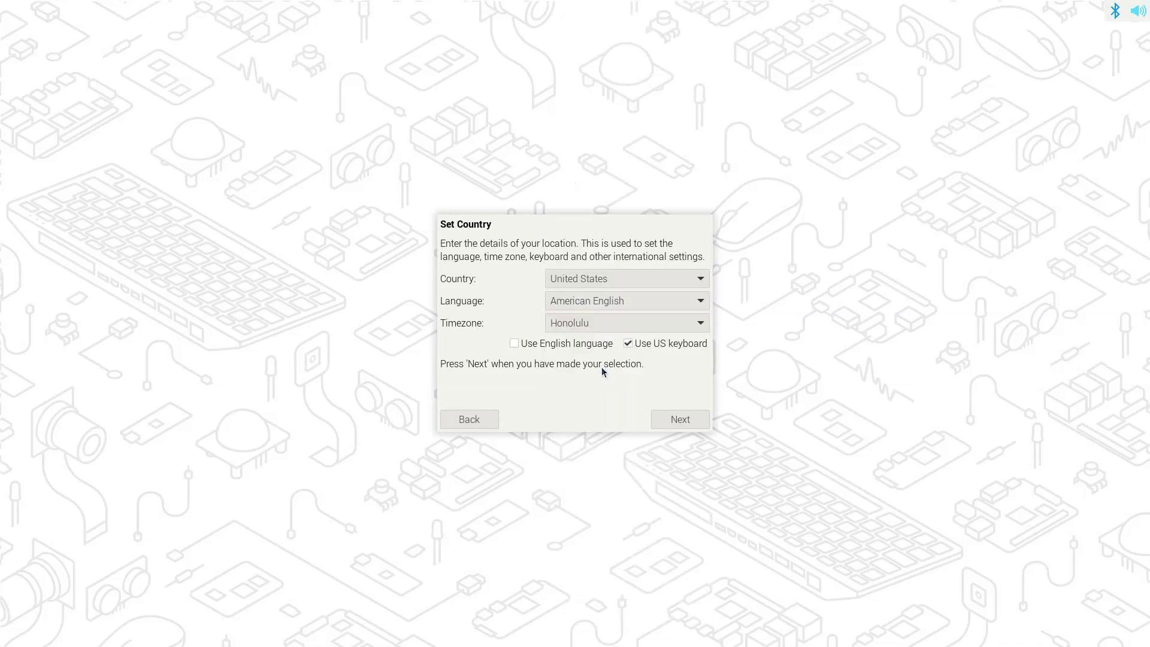
{"action": "left_click", "coordinate": [685, 424]}
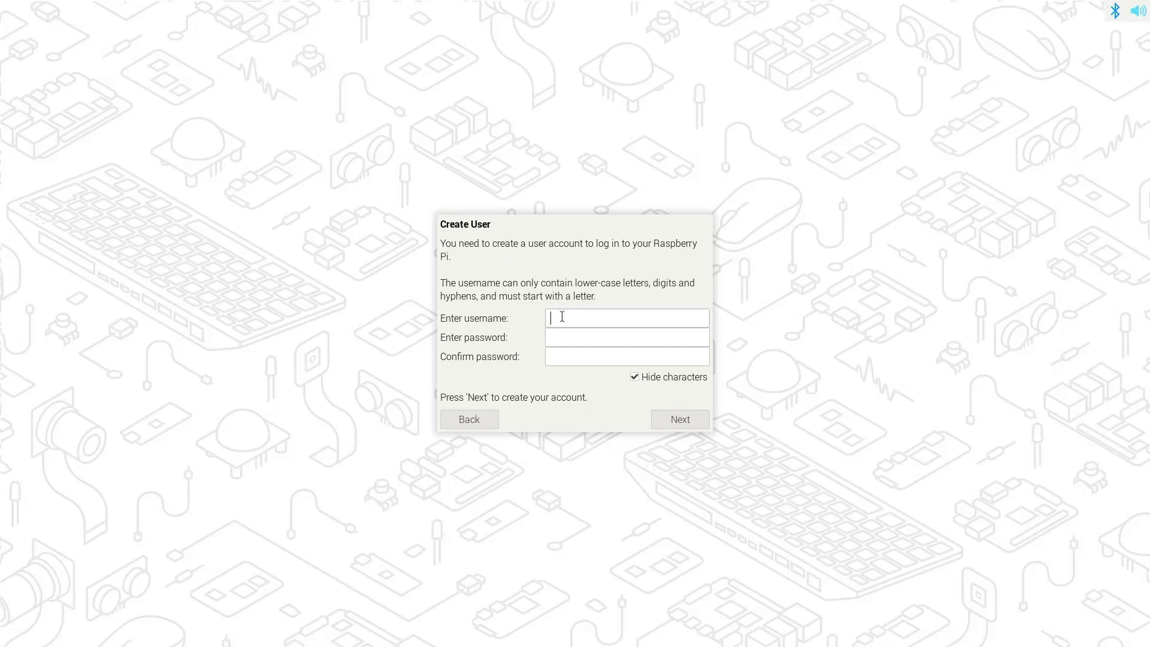
Enter the username and password to create the user account.
{"action": "type", "text": "pat"}
{"action": "key", "text": "Tab"}
{"action": "left_click", "coordinate": [678, 419]}
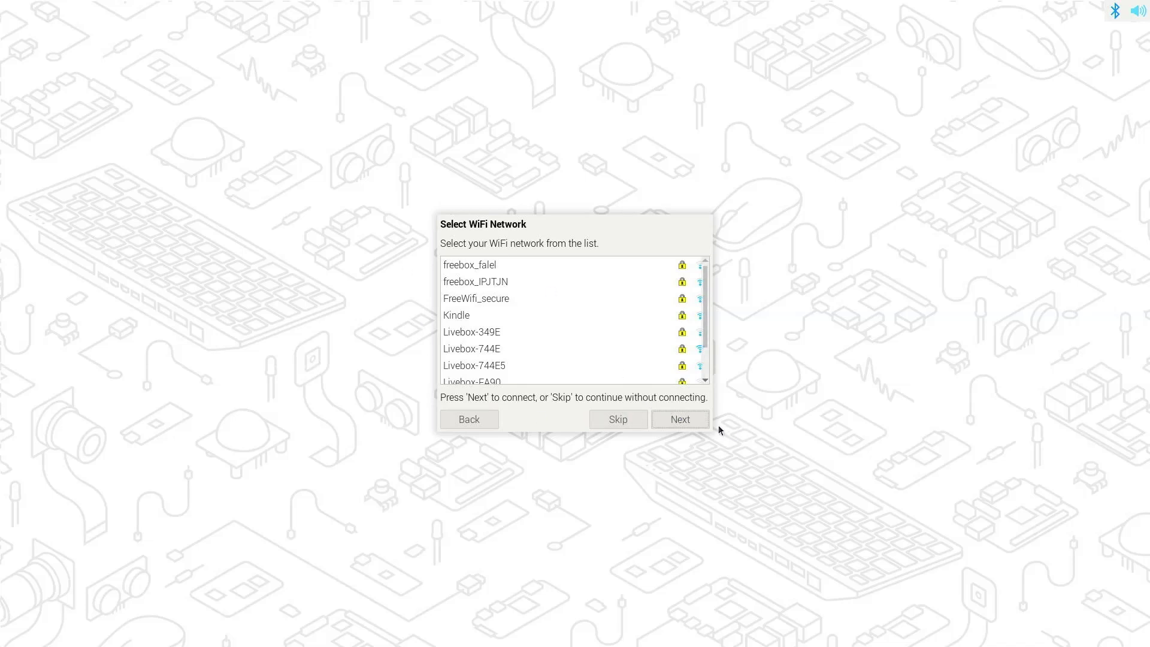
Skip Wi-Fi, keep Chromium as the default browser, and restart the Pi.
{"action": "left_click", "coordinate": [680, 422]}
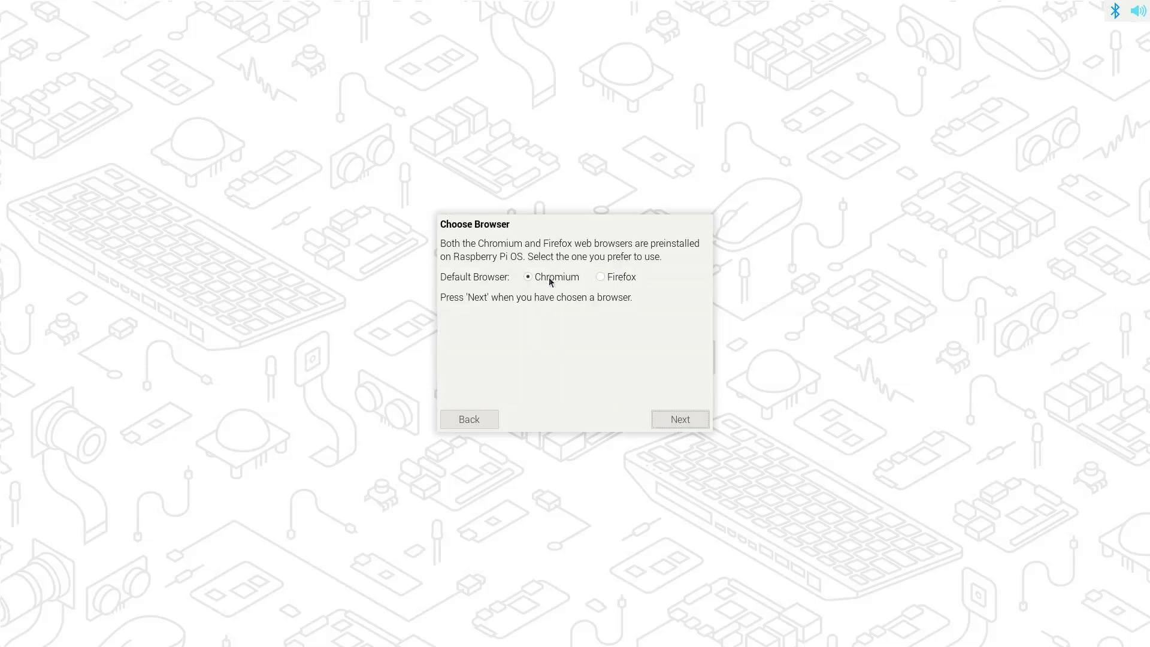
{"action": "left_click", "coordinate": [680, 419]}
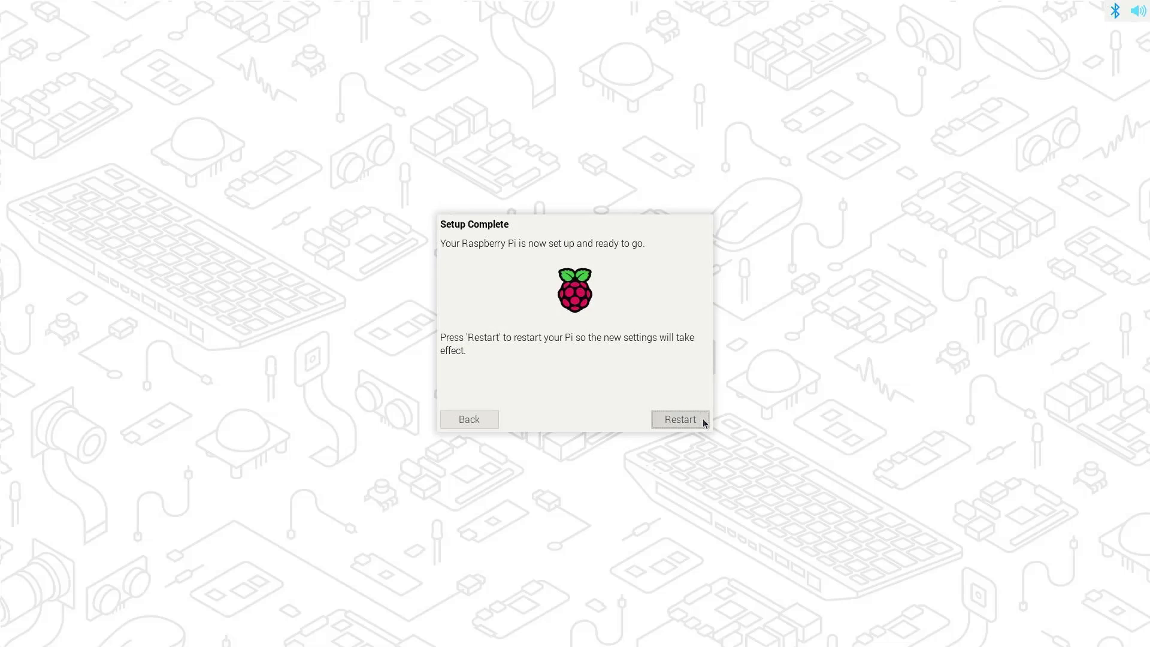
{"action": "left_click", "coordinate": [675, 418]}
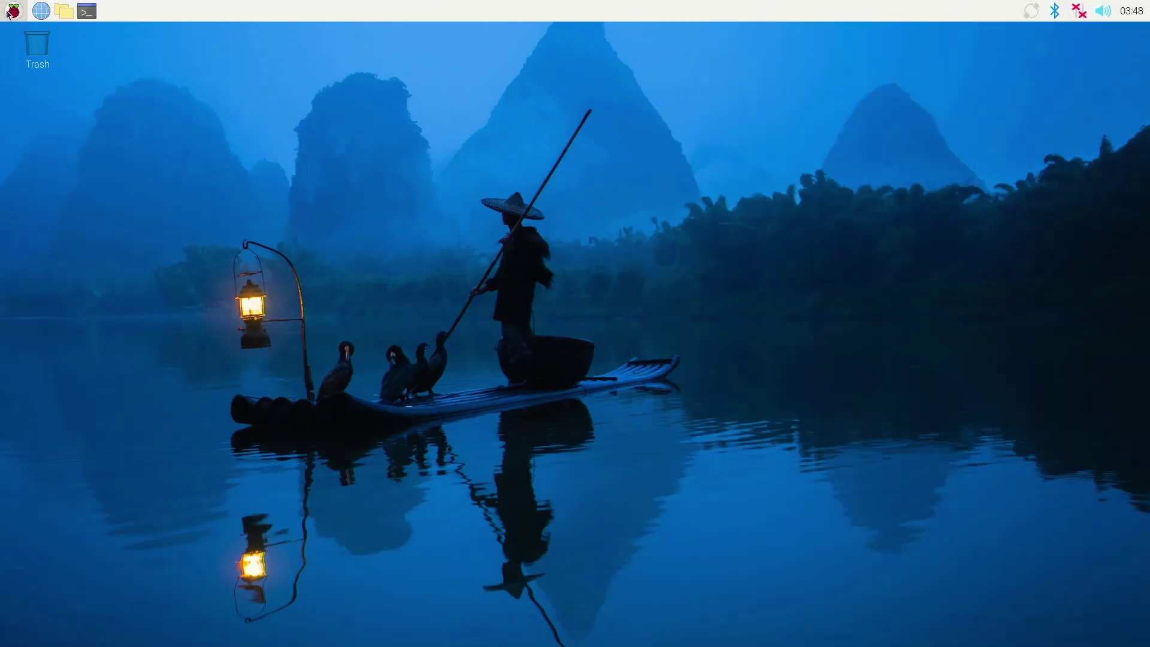
Choose the Freebox-833D9B Wi-Fi network from the network tray list.
{"action": "left_click", "coordinate": [9, 10]}
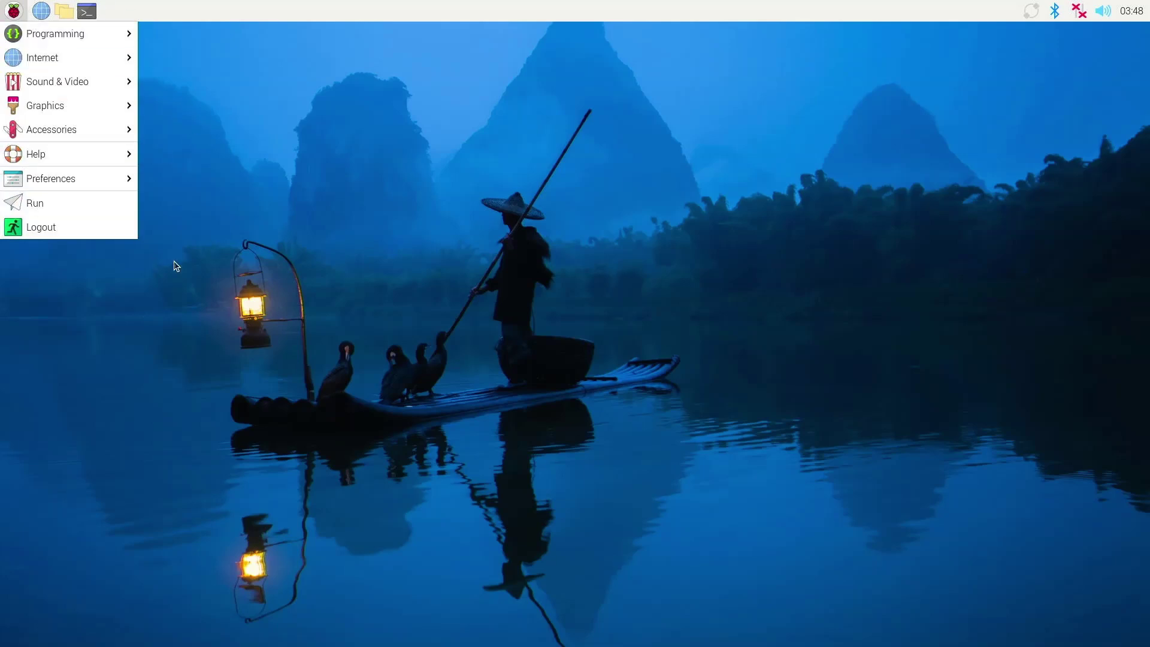
{"action": "left_click", "coordinate": [372, 106]}
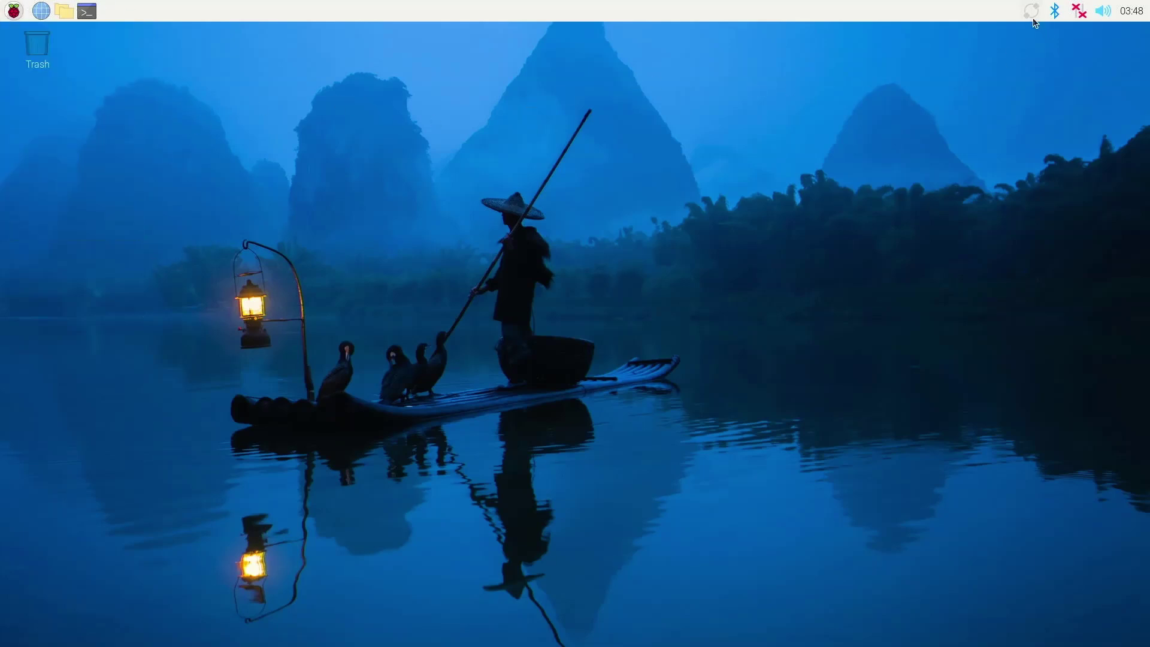
{"action": "left_click", "coordinate": [1078, 13]}
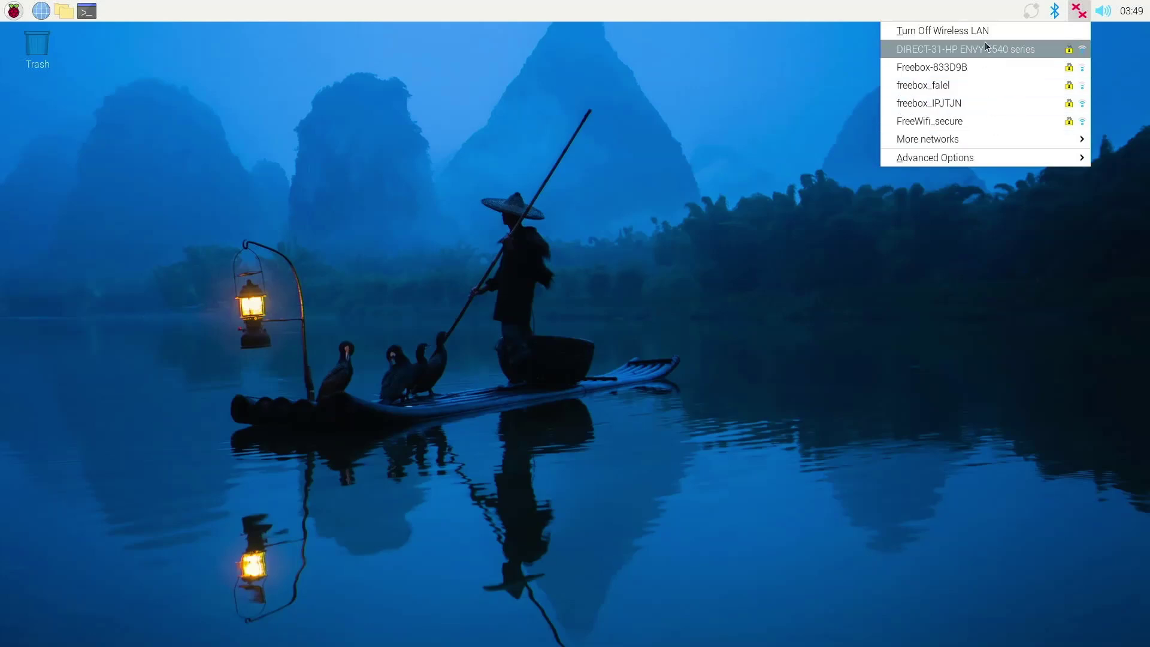
{"action": "left_click", "coordinate": [970, 67]}
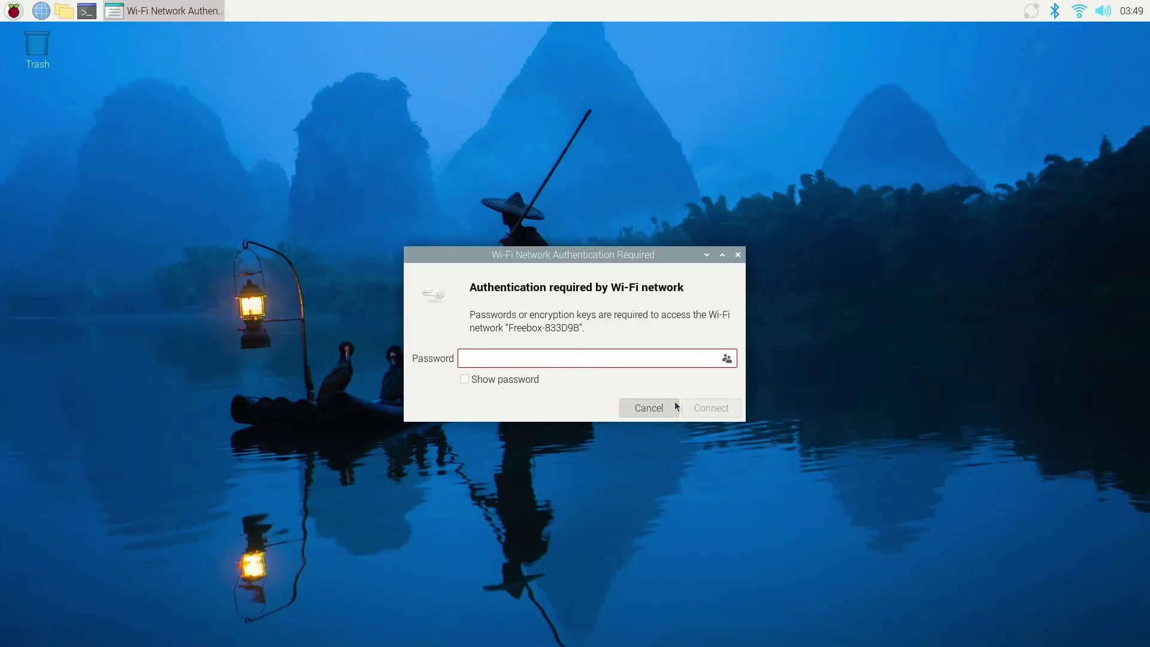
Cancel the Wi-Fi password prompt and install all listed updates, including firefox 133.0-1+rpt7.
{"action": "left_click", "coordinate": [649, 413]}
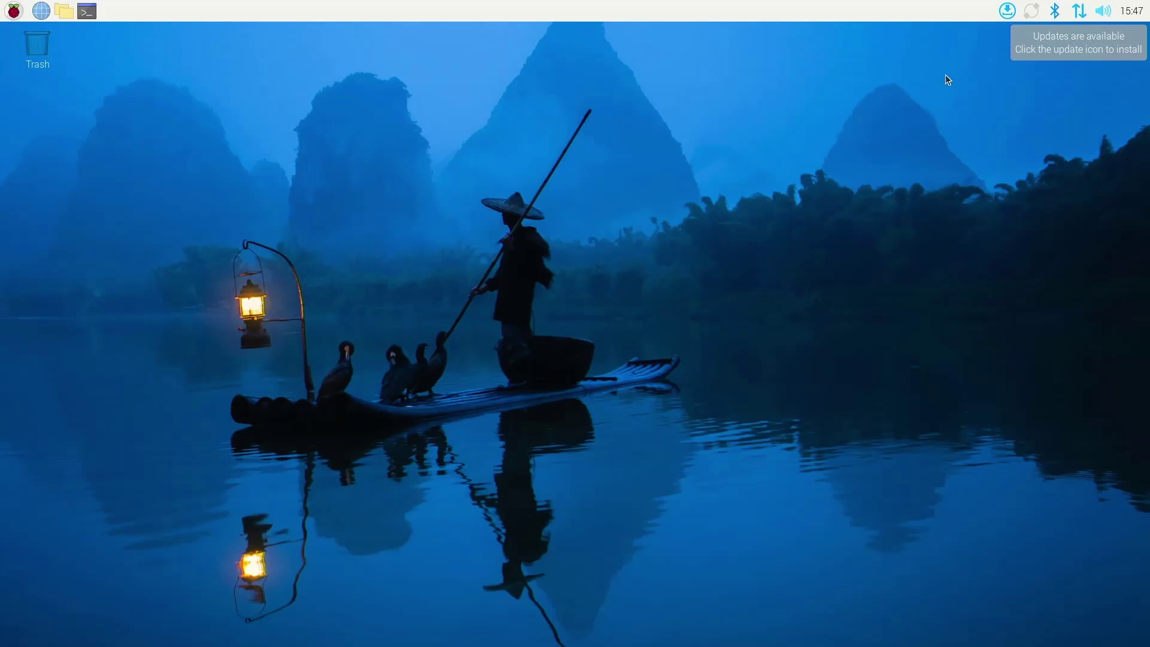
{"action": "left_click", "coordinate": [1043, 43]}
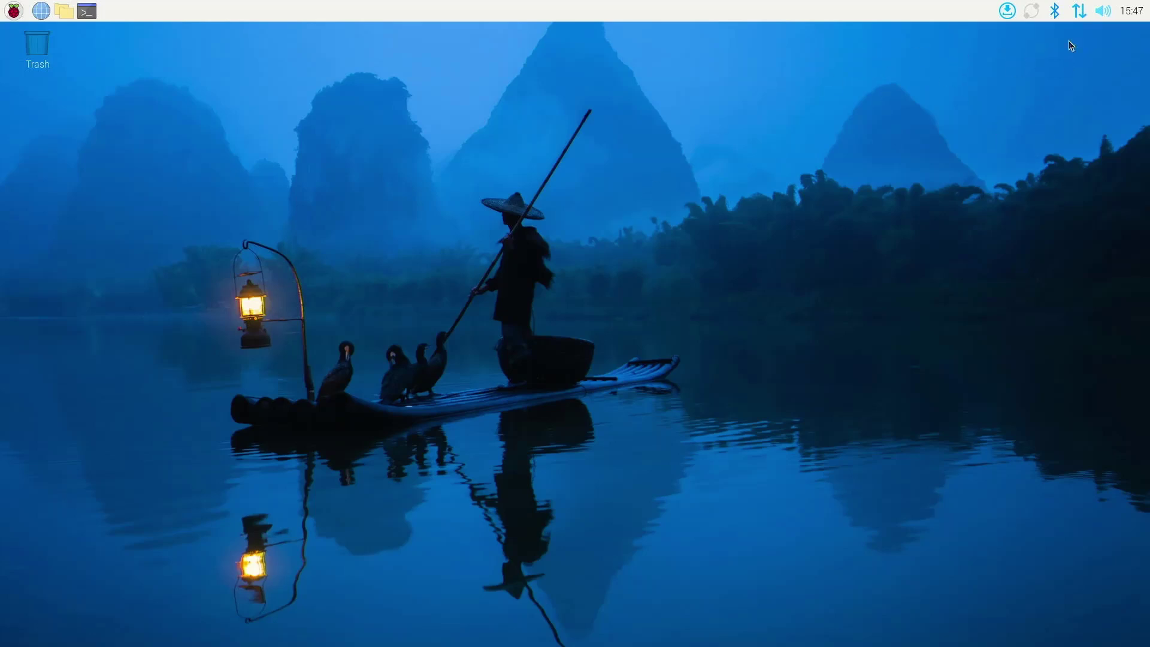
{"action": "left_click", "coordinate": [1007, 12]}
{"action": "left_click", "coordinate": [1030, 33]}
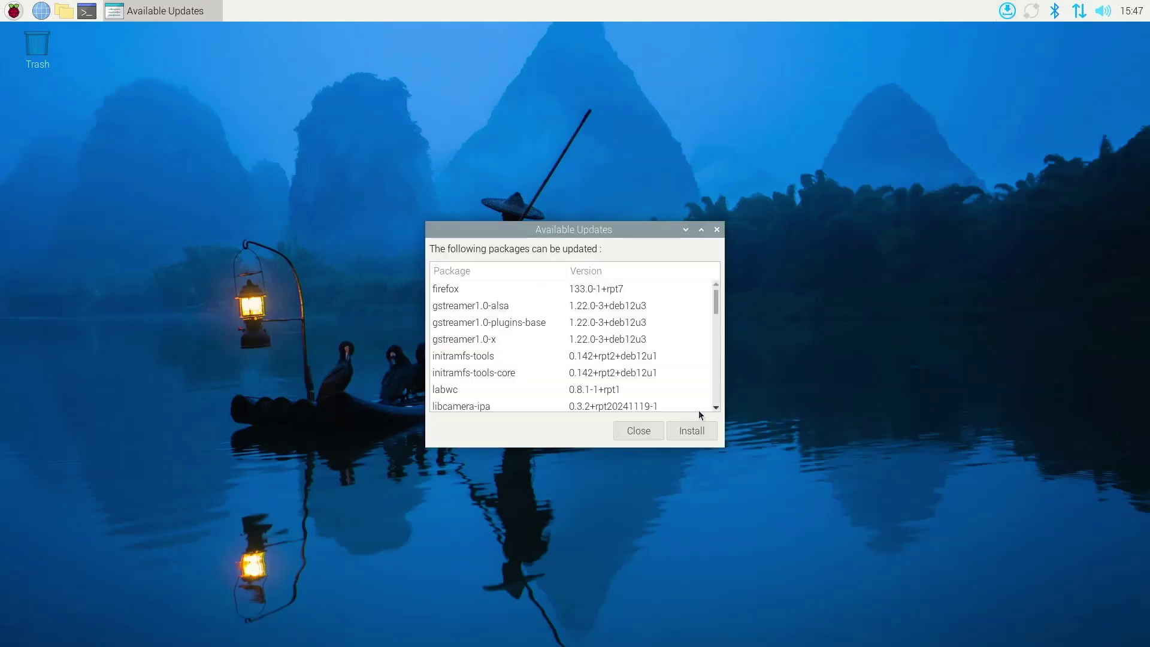
{"action": "left_click", "coordinate": [692, 431]}
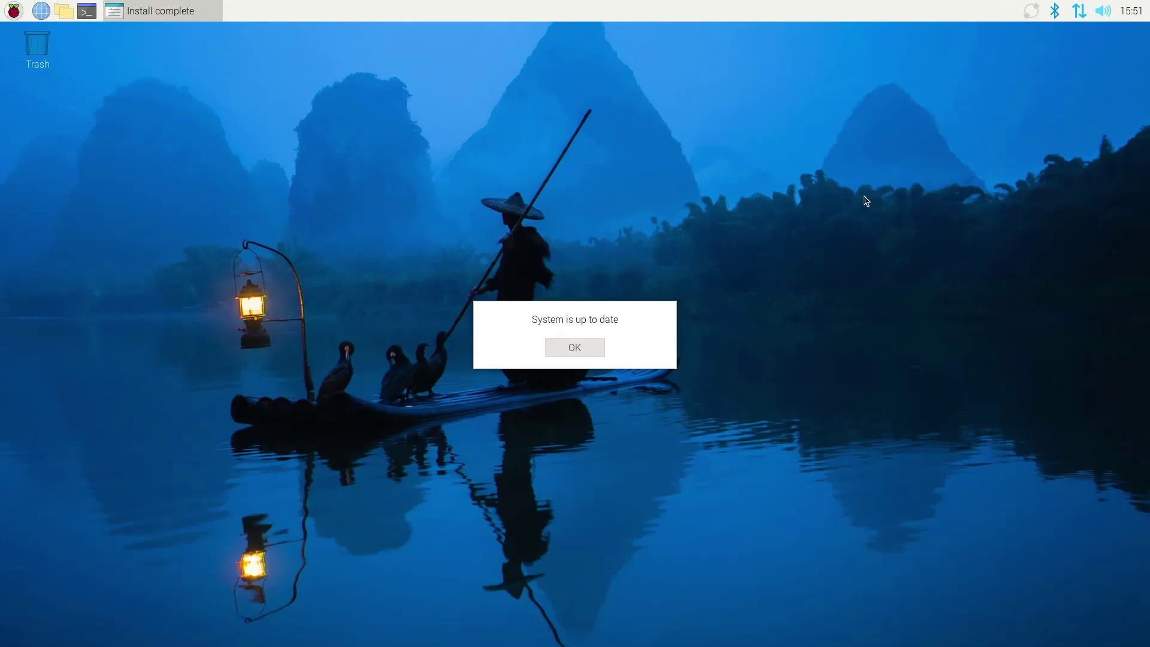
{"action": "left_click", "coordinate": [592, 345]}
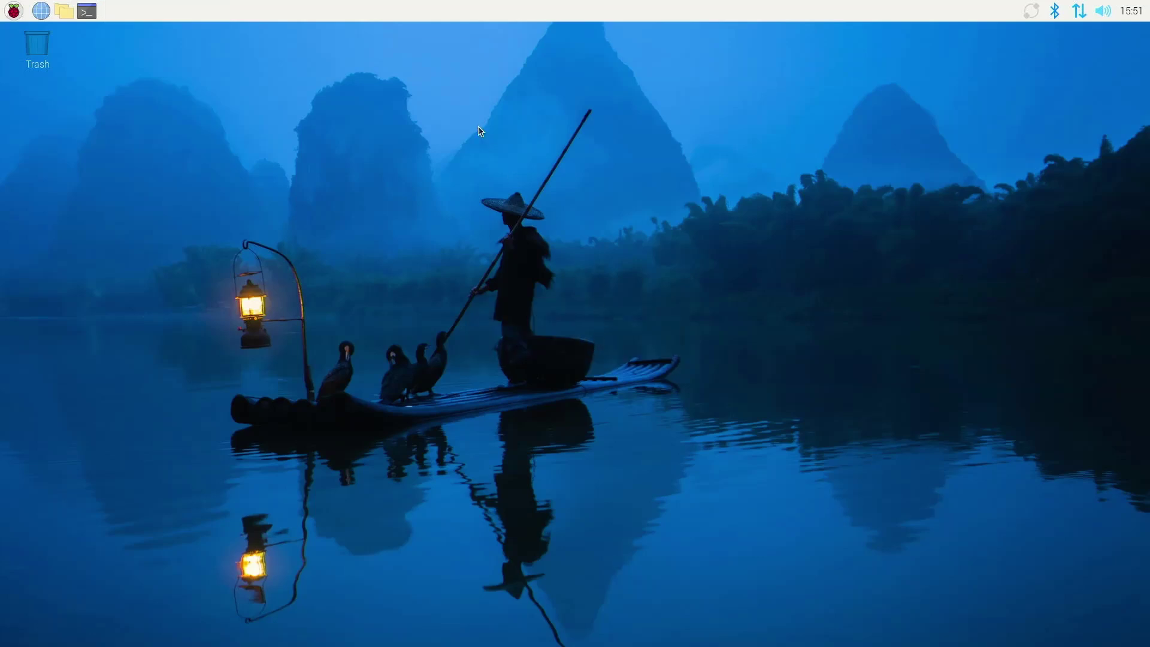
Launch Raspberry Pi Configuration and browse its Display, Interface, Performance and Localisation tabs.
{"action": "left_click", "coordinate": [12, 12]}
{"action": "mouse_move", "coordinate": [63, 189]}
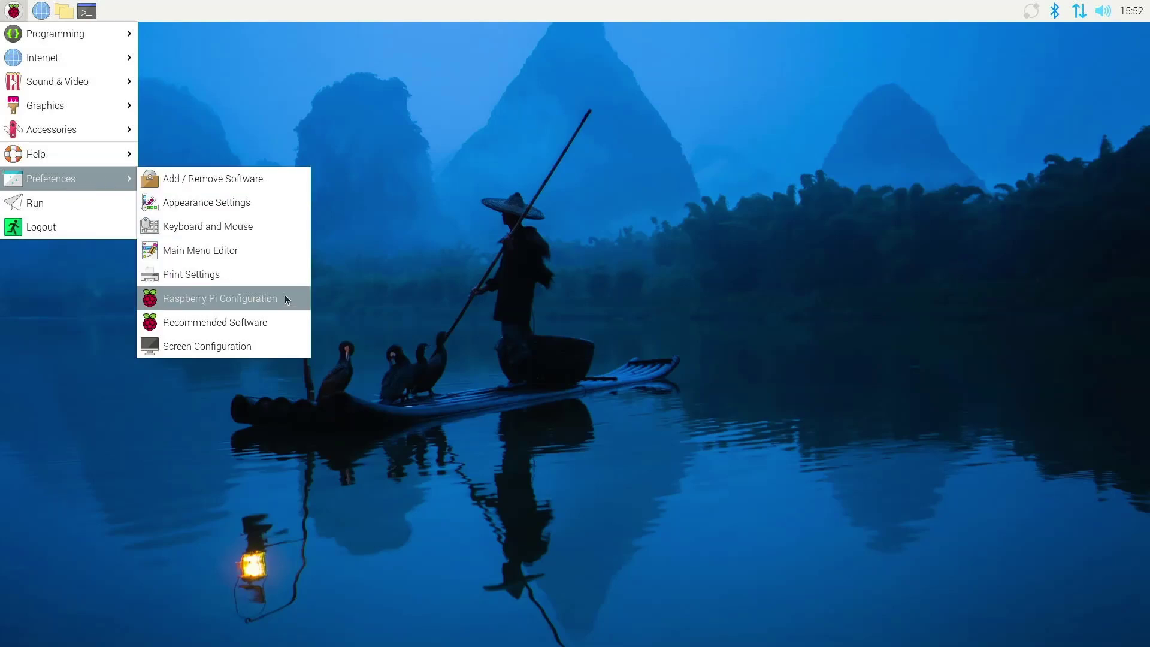
{"action": "left_click", "coordinate": [264, 294]}
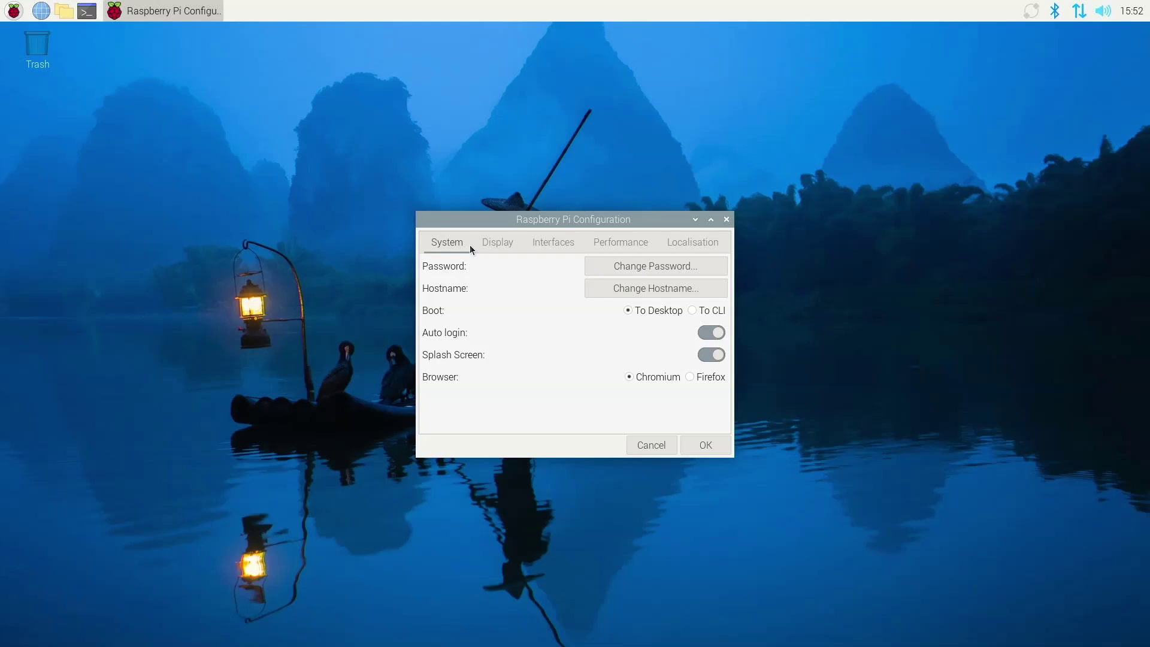
{"action": "left_click", "coordinate": [483, 247]}
{"action": "left_click", "coordinate": [555, 241]}
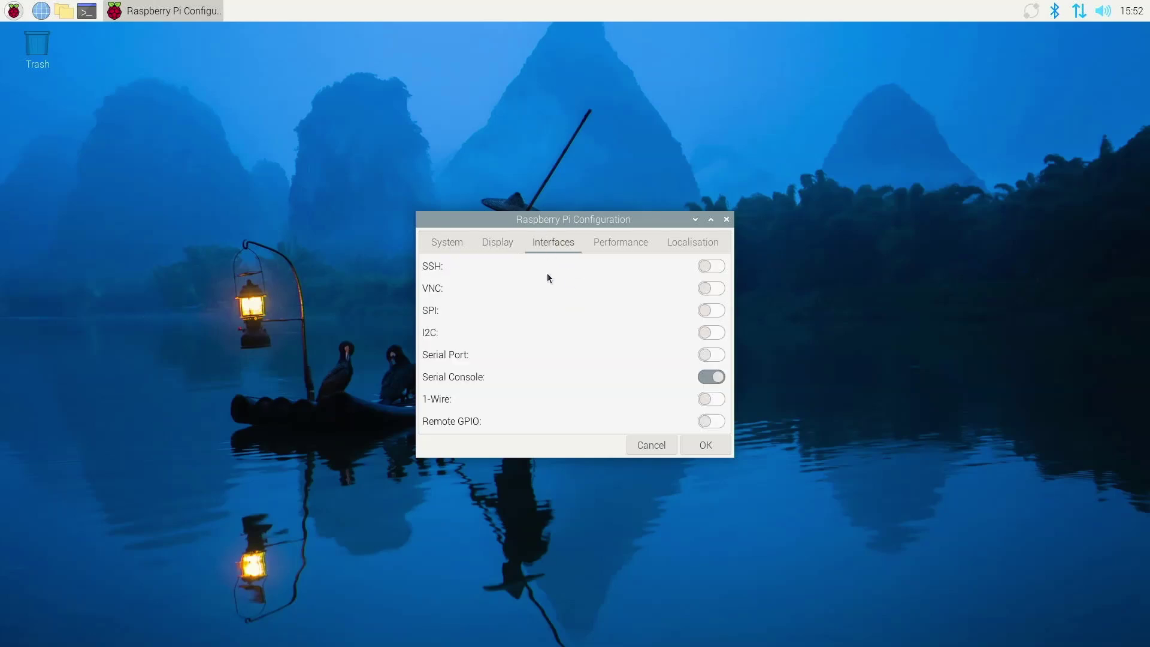
{"action": "left_click", "coordinate": [599, 245]}
{"action": "left_click", "coordinate": [681, 243]}
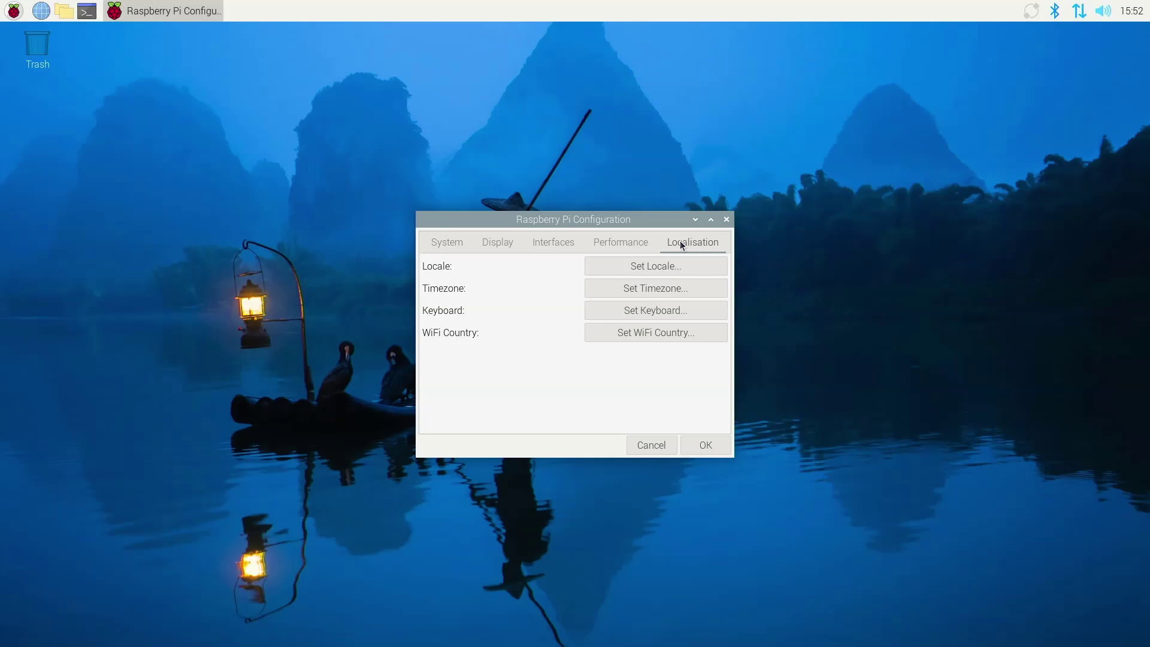
Set the keyboard layout to French and apply the configuration.
{"action": "left_click", "coordinate": [625, 311]}
{"action": "left_click", "coordinate": [636, 329]}
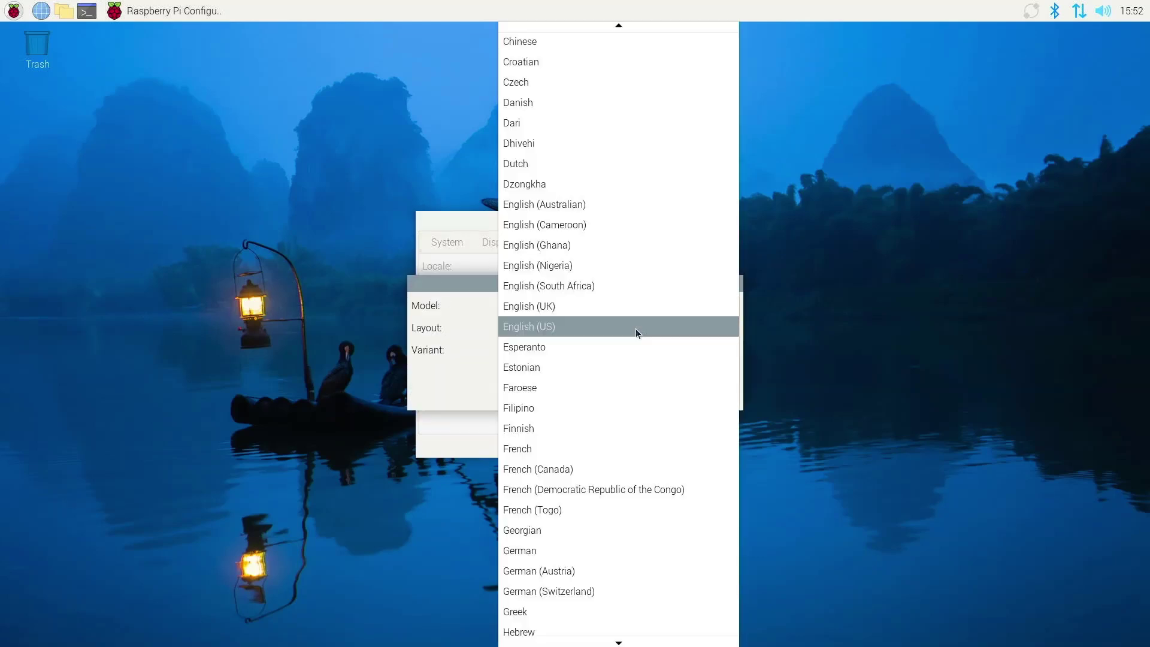
{"action": "left_click", "coordinate": [556, 450]}
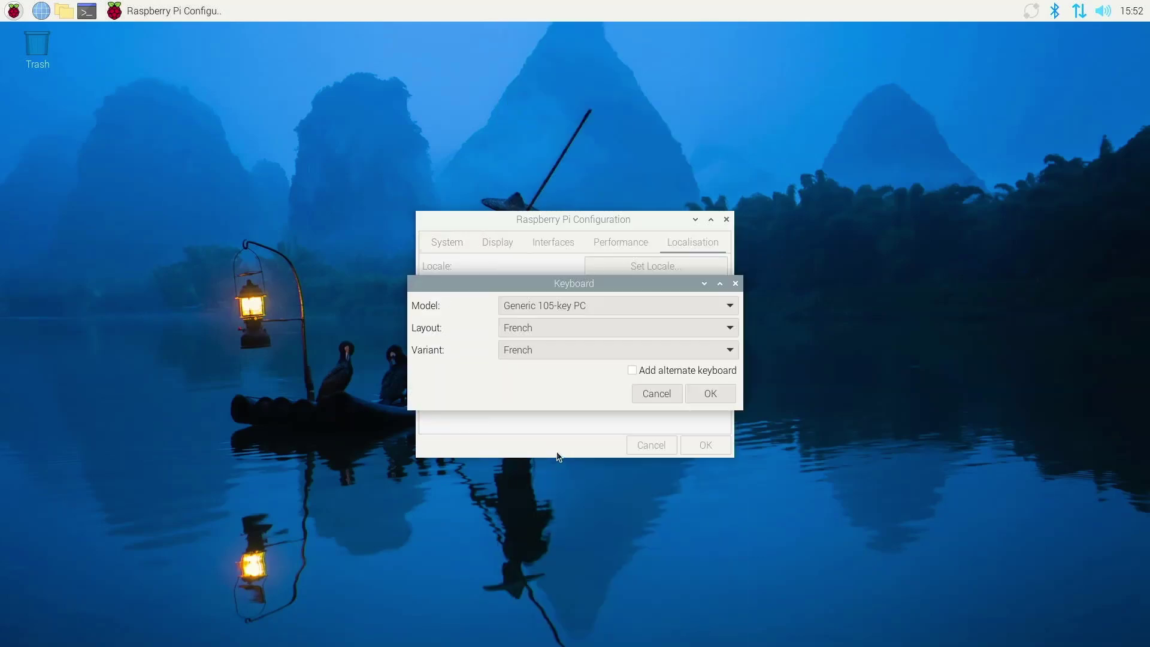
{"action": "left_click", "coordinate": [711, 393]}
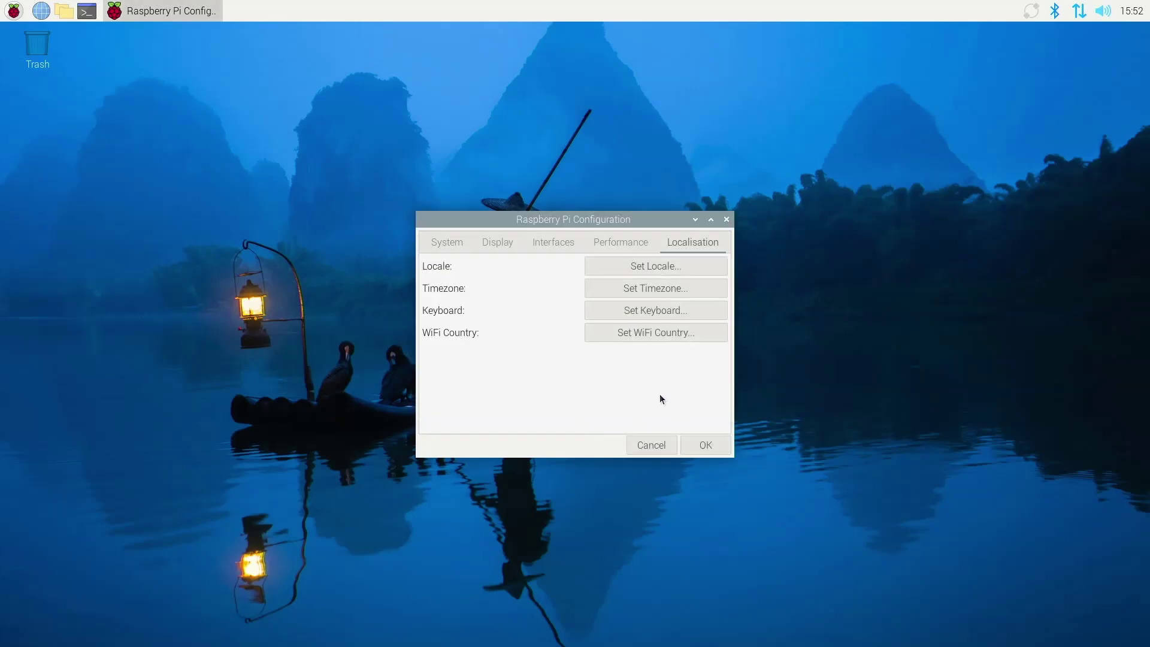
{"action": "left_click", "coordinate": [719, 447]}
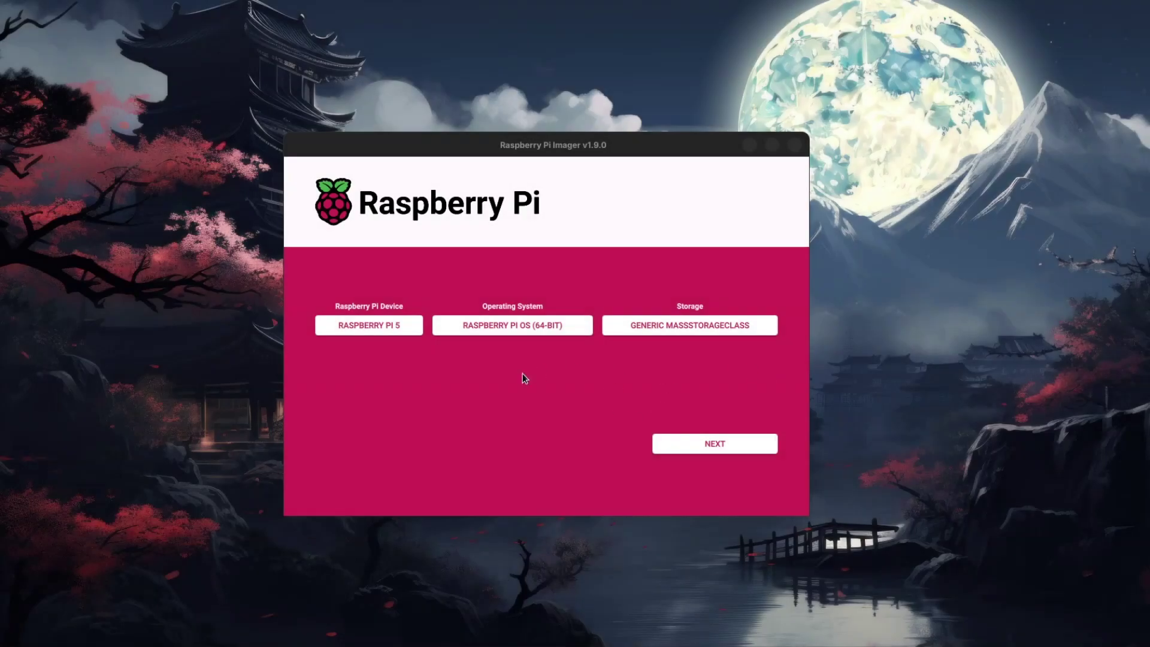
Open the OS customisation settings and enable the hostname rpitips.
{"action": "left_click", "coordinate": [727, 444]}
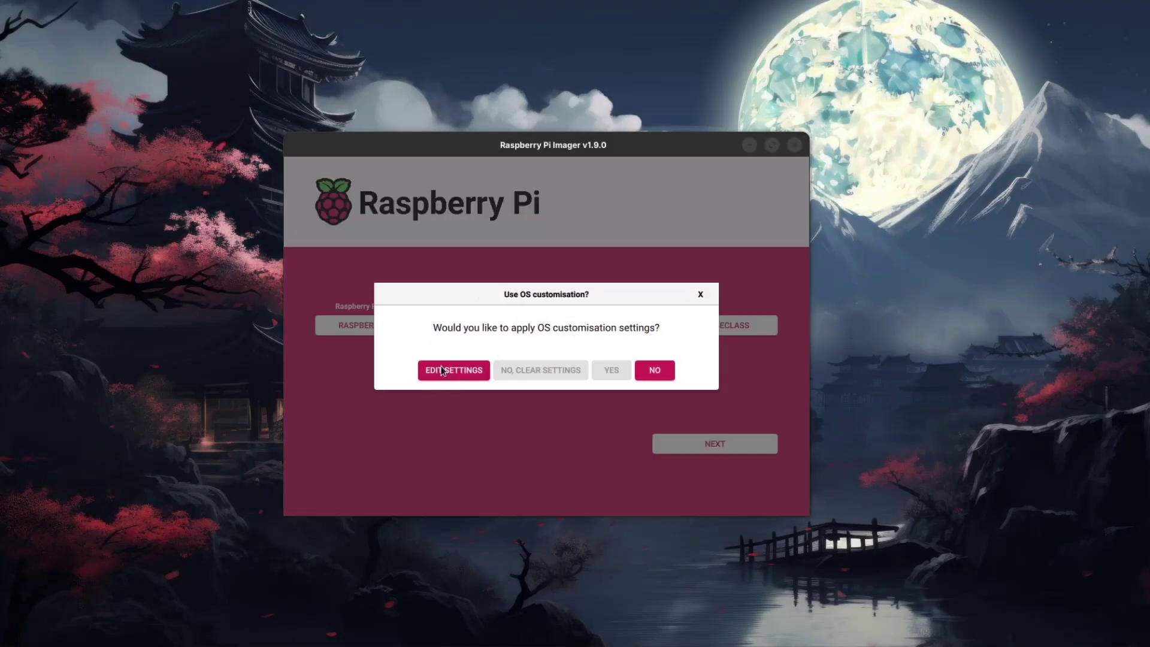
{"action": "left_click", "coordinate": [441, 371]}
{"action": "left_click_drag", "start_coordinate": [149, 37], "coordinate": [580, 211]}
{"action": "left_click", "coordinate": [501, 260]}
{"action": "left_click", "coordinate": [606, 259]}
Try the wireless LAN configuration, then leave it turned off.
{"action": "left_click_drag", "start_coordinate": [645, 210], "coordinate": [575, 149]}
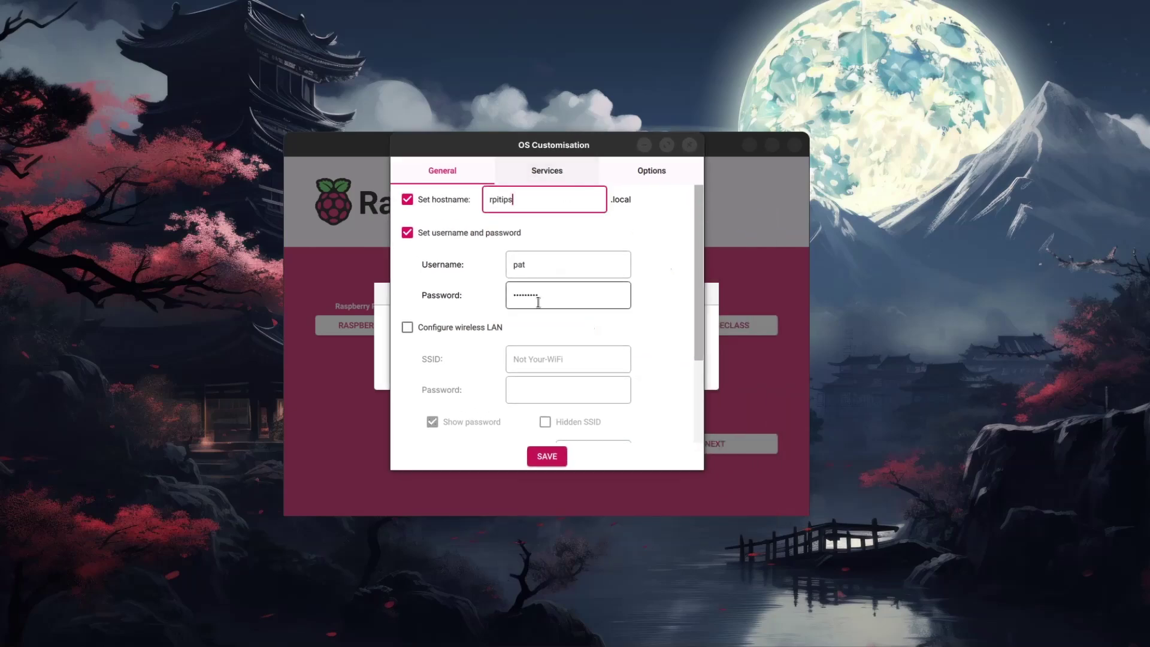
{"action": "left_click", "coordinate": [455, 328]}
{"action": "scroll", "coordinate": [575, 350], "scroll_direction": "down", "scroll_amount": 2}
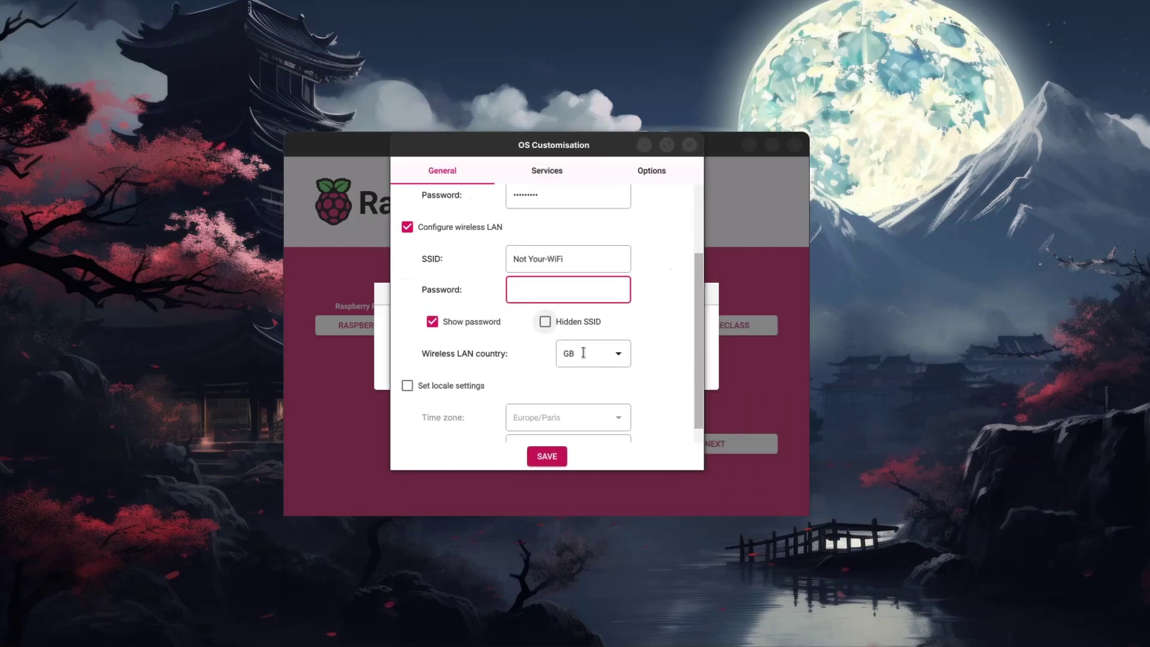
{"action": "left_click", "coordinate": [580, 252]}
{"action": "left_click", "coordinate": [478, 223]}
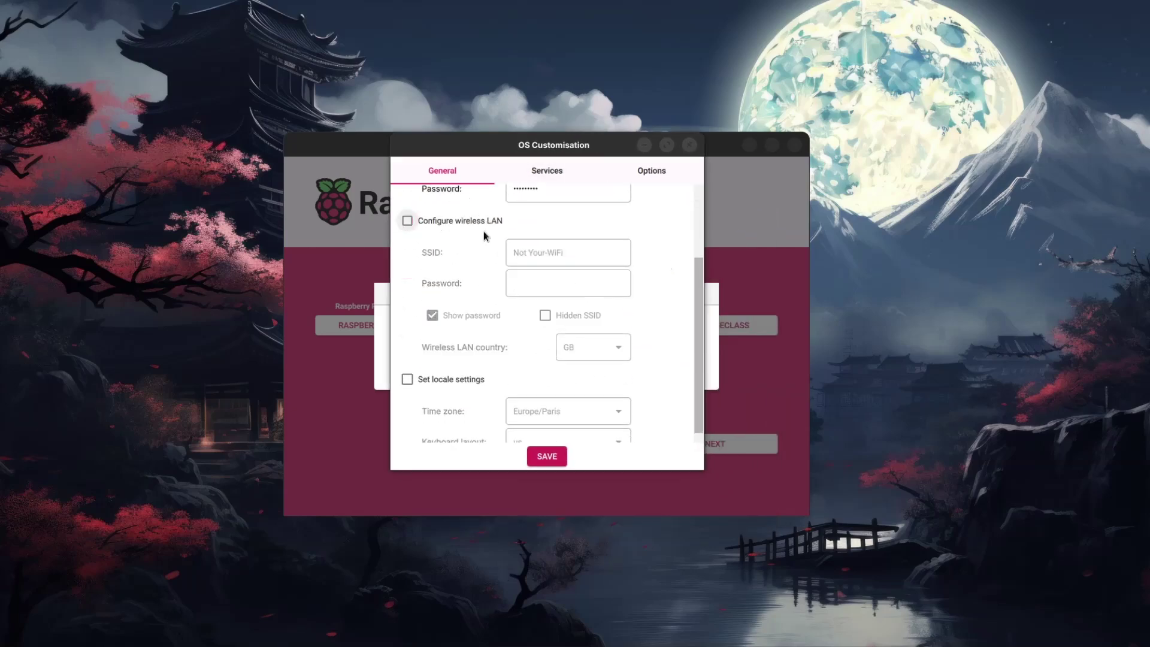
{"action": "left_click", "coordinate": [479, 224]}
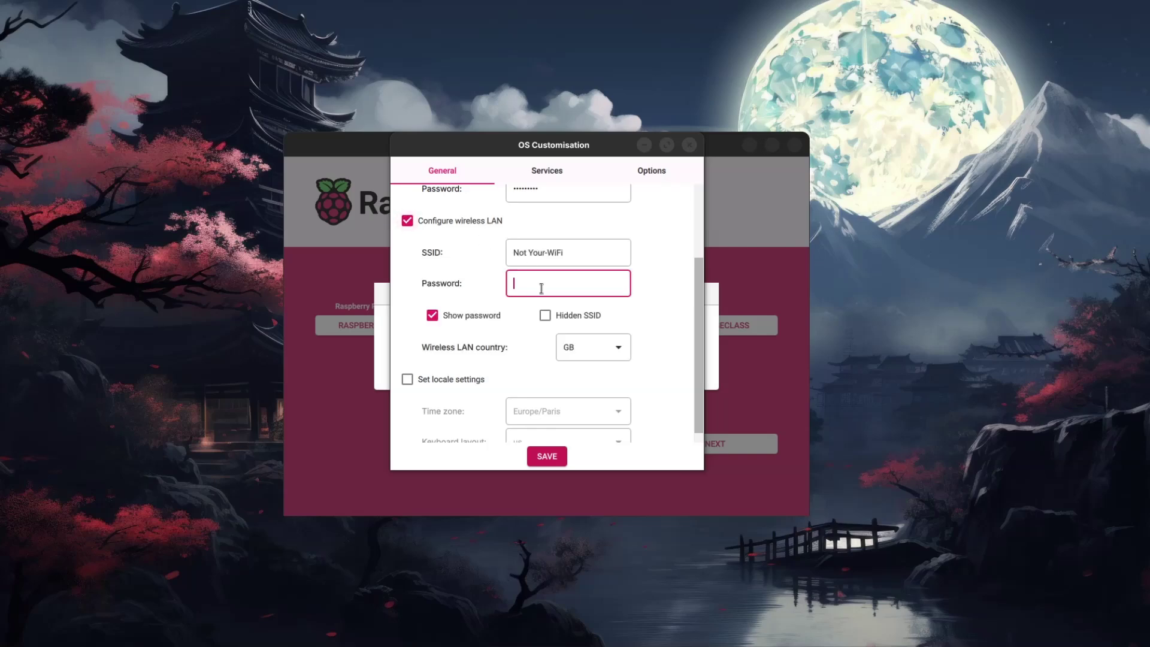
{"action": "key", "text": "BackSpace"}
{"action": "scroll", "coordinate": [498, 339], "scroll_direction": "down", "scroll_amount": 1}
{"action": "scroll", "coordinate": [474, 300], "scroll_direction": "up", "scroll_amount": 2}
{"action": "left_click", "coordinate": [461, 281]}
{"action": "scroll", "coordinate": [515, 330], "scroll_direction": "down", "scroll_amount": 1}
{"action": "scroll", "coordinate": [539, 353], "scroll_direction": "down", "scroll_amount": 1}
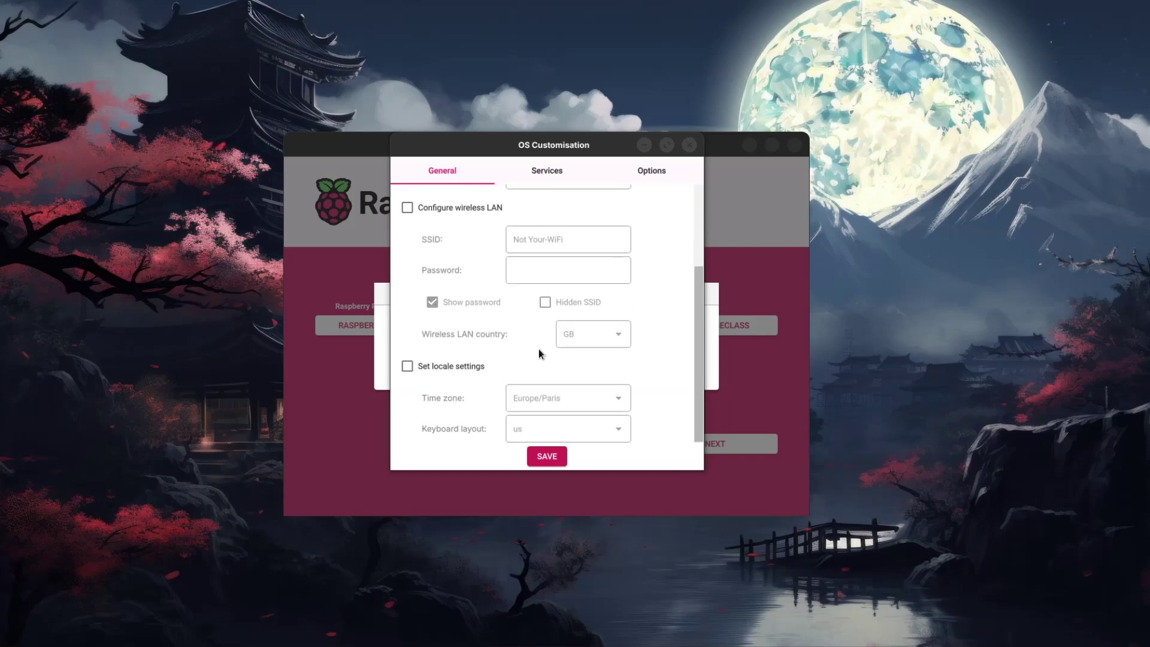
Enable Europe/Paris locale settings and SSH access, then save the customisation.
{"action": "left_click", "coordinate": [448, 365]}
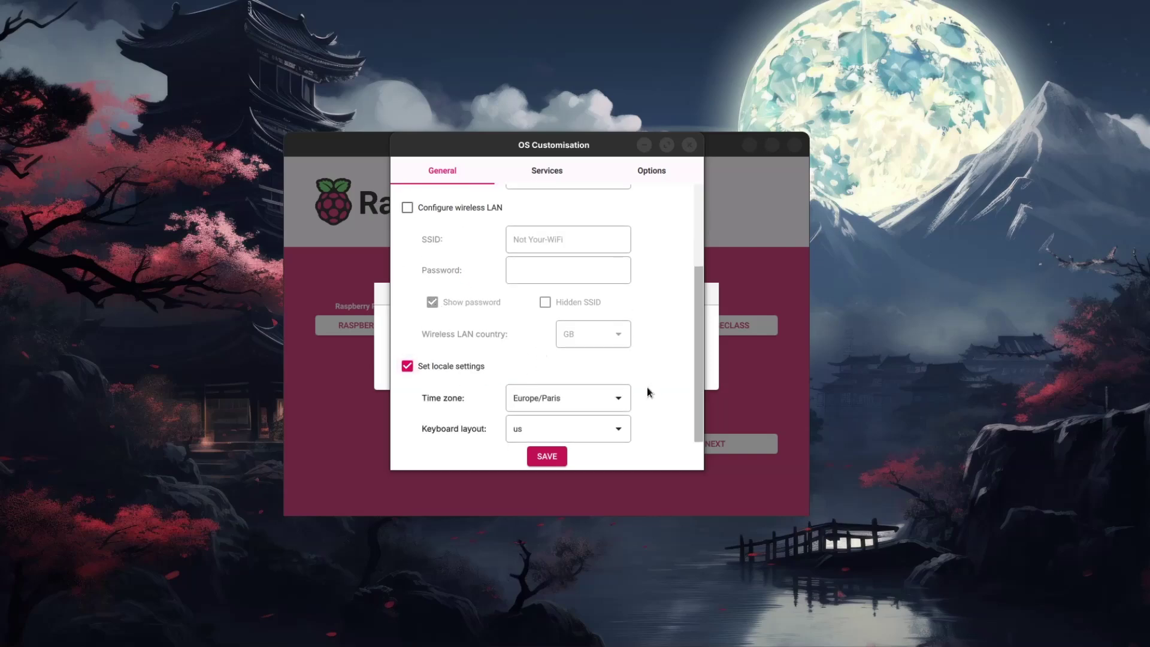
{"action": "left_click", "coordinate": [618, 429]}
{"action": "left_click", "coordinate": [591, 314]}
{"action": "left_click", "coordinate": [554, 170]}
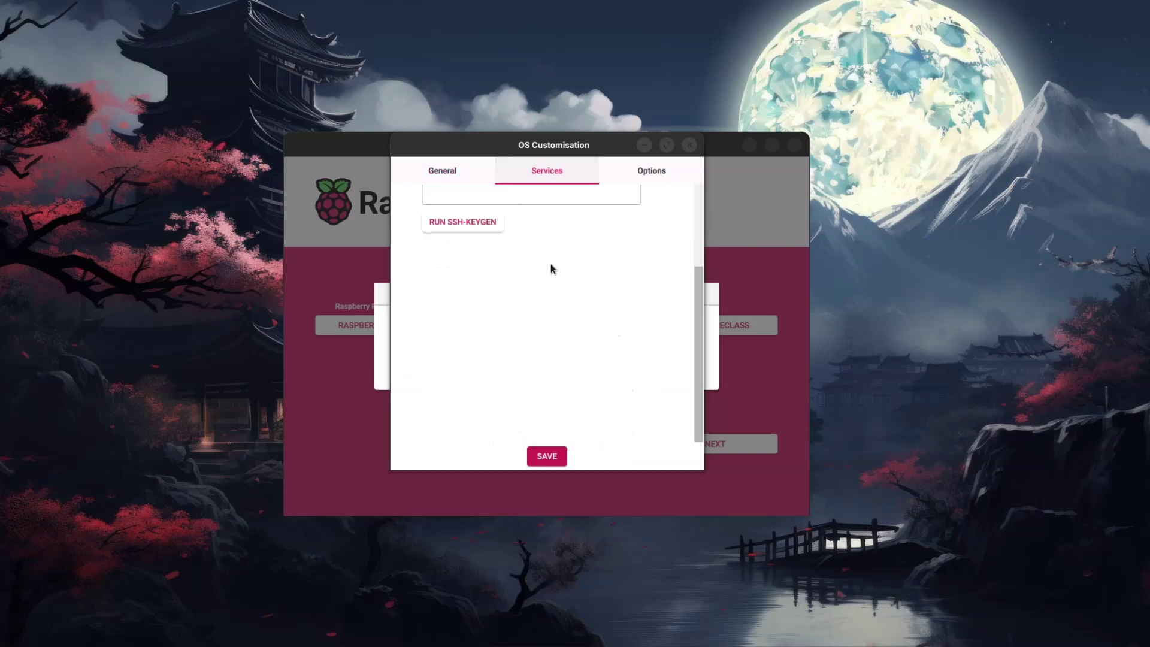
{"action": "left_click", "coordinate": [409, 198]}
{"action": "left_click", "coordinate": [661, 170]}
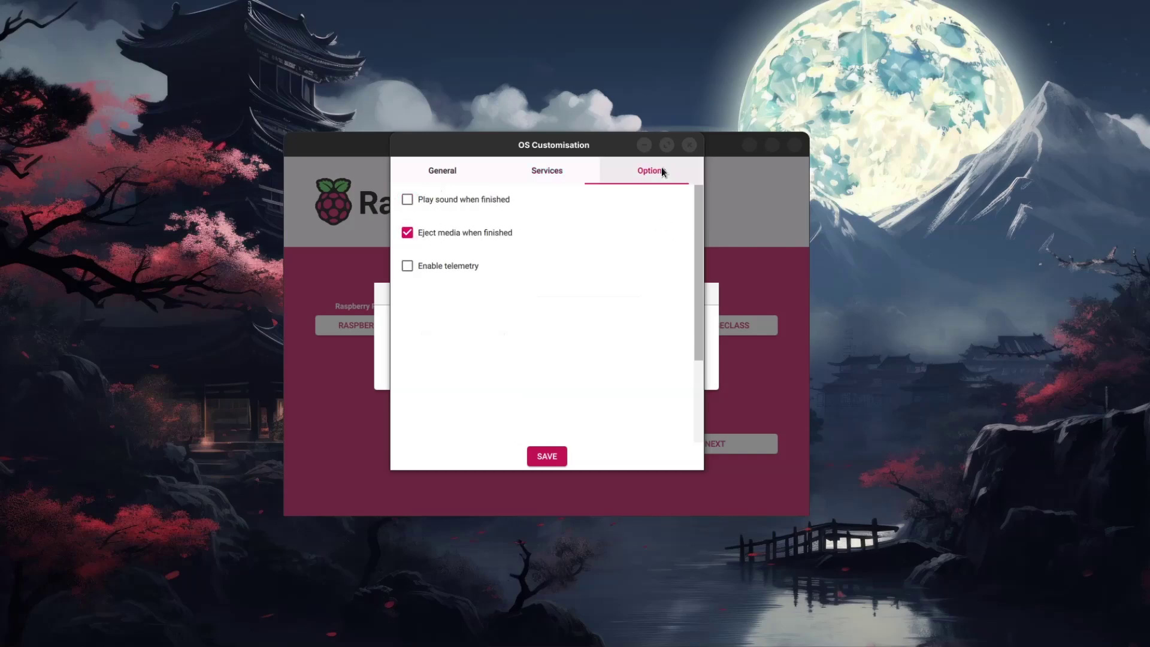
{"action": "left_click", "coordinate": [436, 171]}
{"action": "scroll", "coordinate": [691, 306], "scroll_direction": "down", "scroll_amount": 5}
{"action": "left_click", "coordinate": [547, 457]}
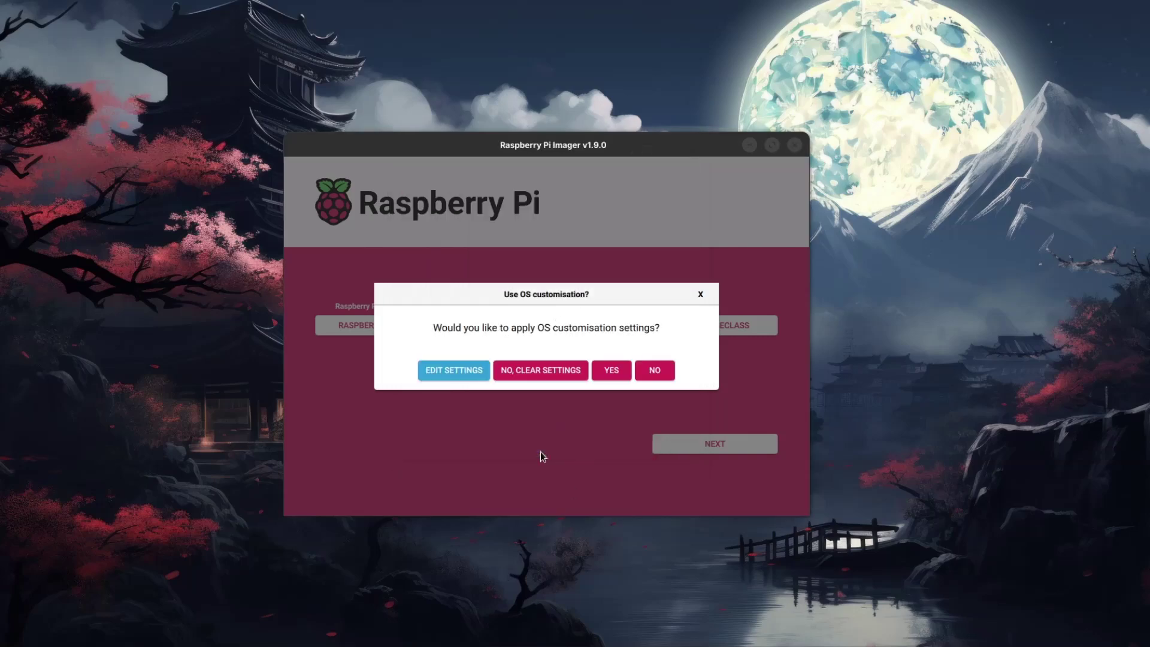
Confirm applying the customisation, then show the raspberry menu's Preferences submenu.
{"action": "left_click", "coordinate": [612, 370]}
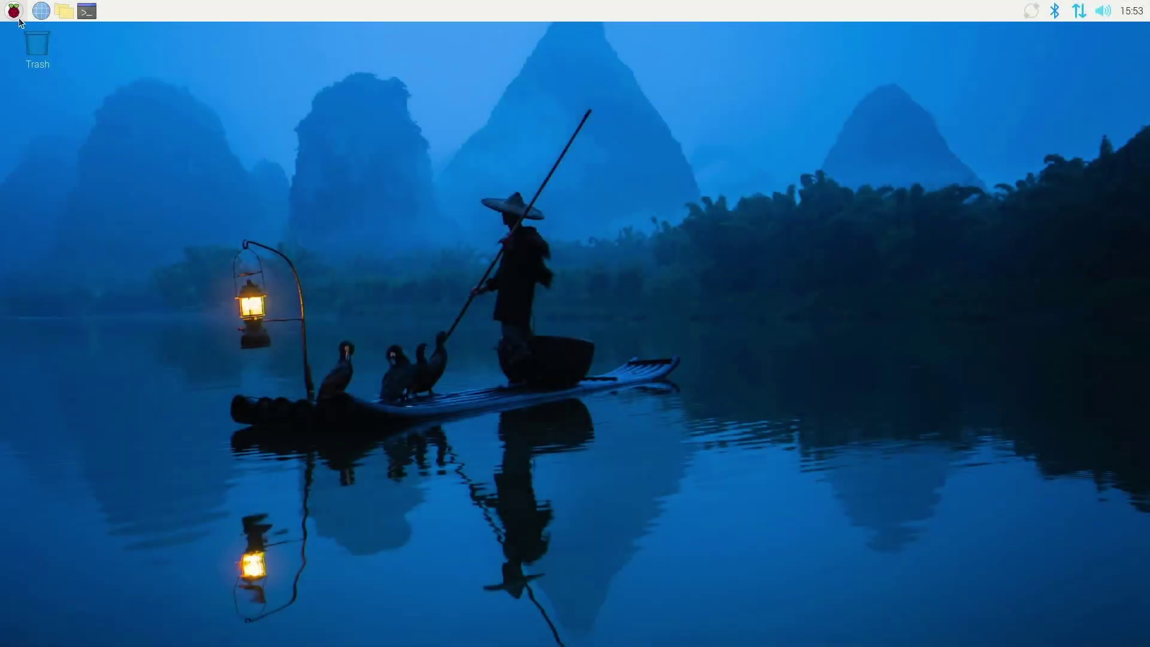
{"action": "left_click", "coordinate": [16, 13]}
{"action": "mouse_move", "coordinate": [92, 176]}
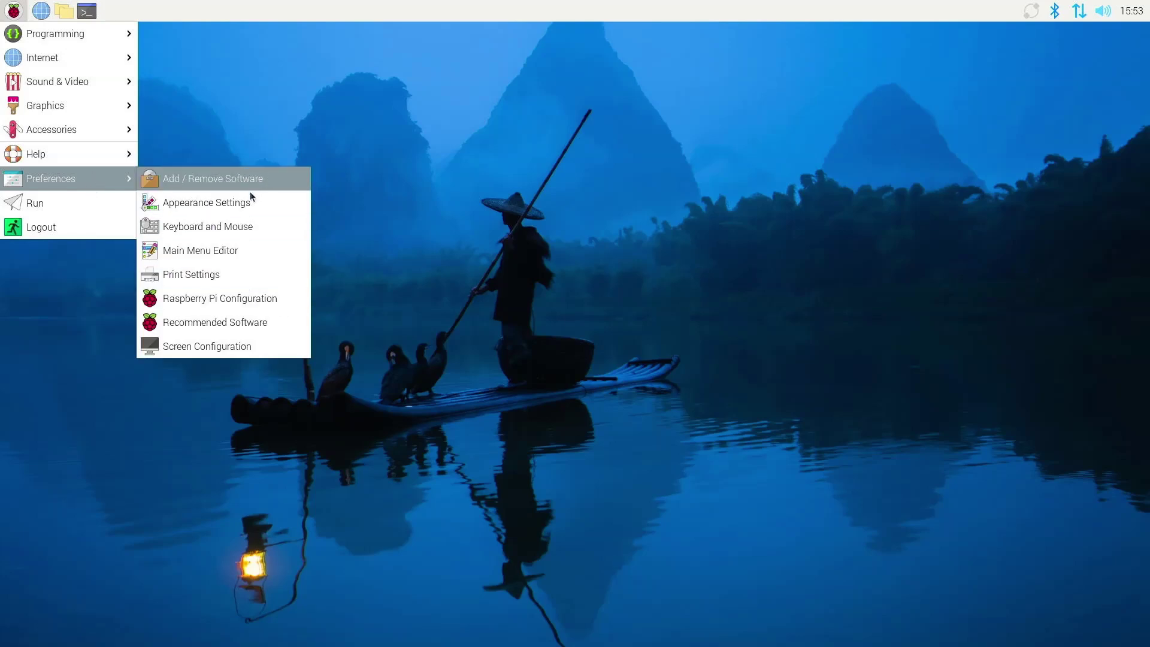
Check HDMI-A-1's resolution, frequency (60.000Hz) and orientation (Normal) options without changing them.
{"action": "left_click", "coordinate": [247, 353]}
{"action": "right_click", "coordinate": [475, 271]}
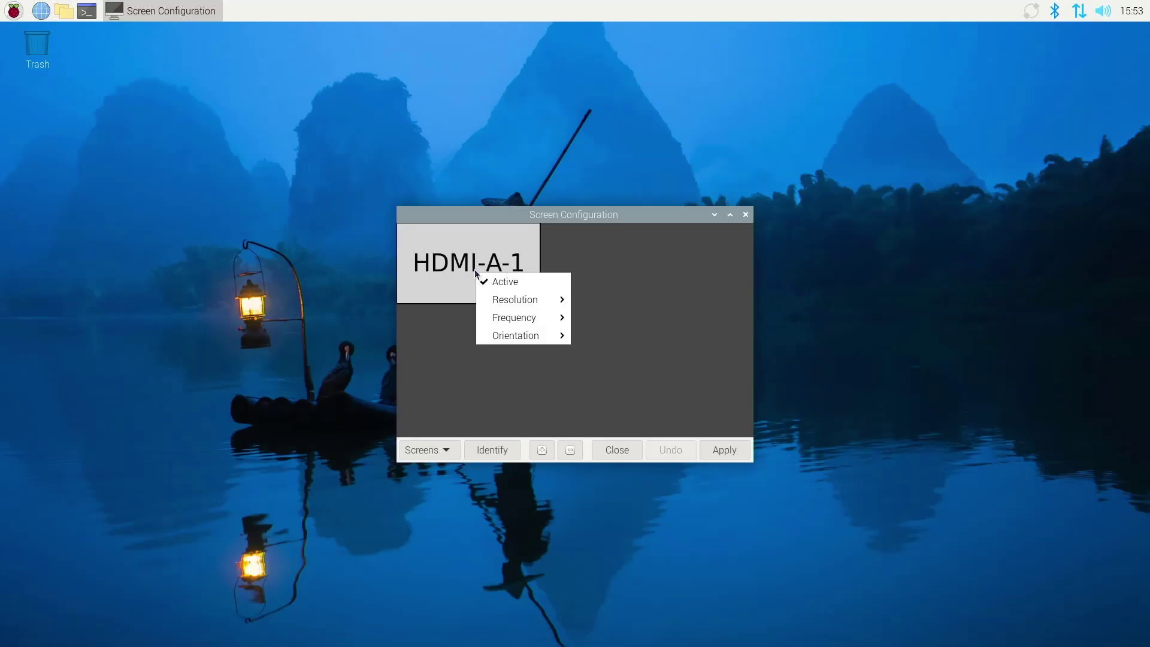
{"action": "mouse_move", "coordinate": [510, 317]}
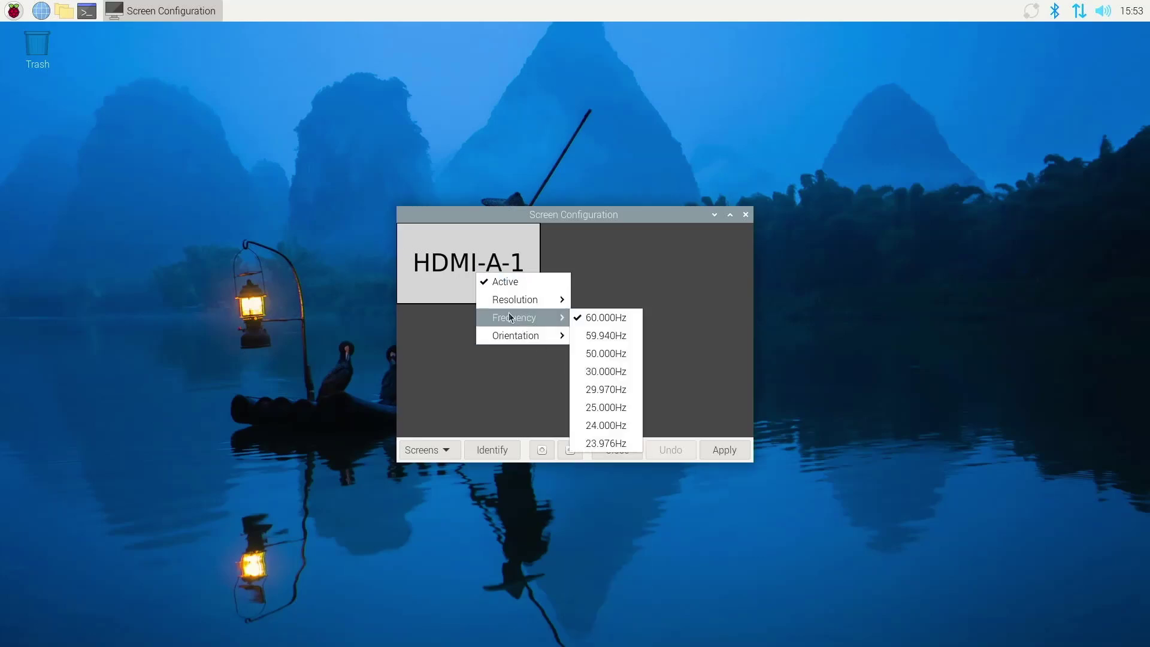
{"action": "mouse_move", "coordinate": [530, 336]}
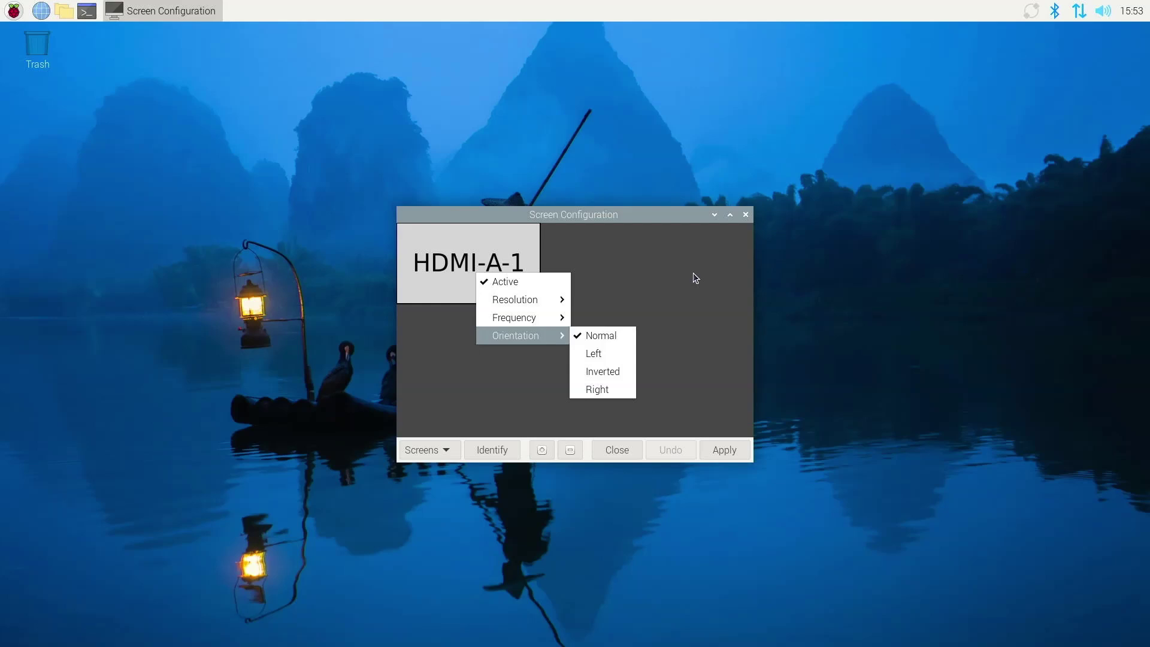
{"action": "left_click", "coordinate": [746, 214]}
Set the desktop wallpaper picture to balloon.jpg via Desktop Preferences.
{"action": "left_click", "coordinate": [746, 214]}
{"action": "right_click", "coordinate": [324, 181]}
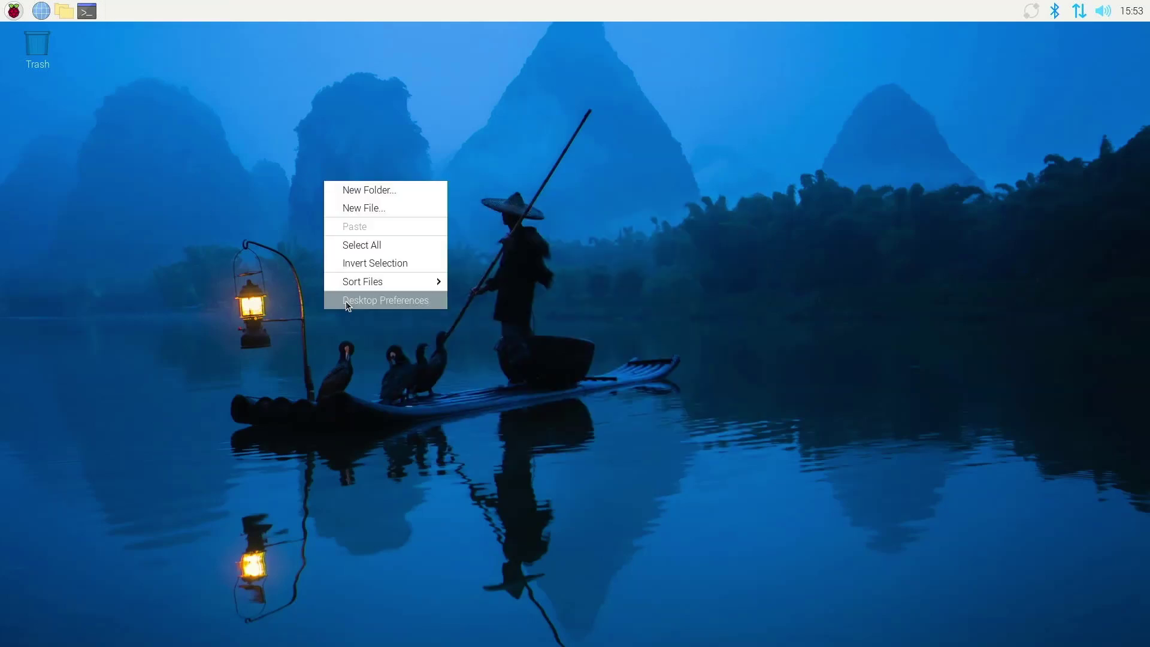
{"action": "left_click", "coordinate": [407, 299]}
{"action": "left_click", "coordinate": [645, 314]}
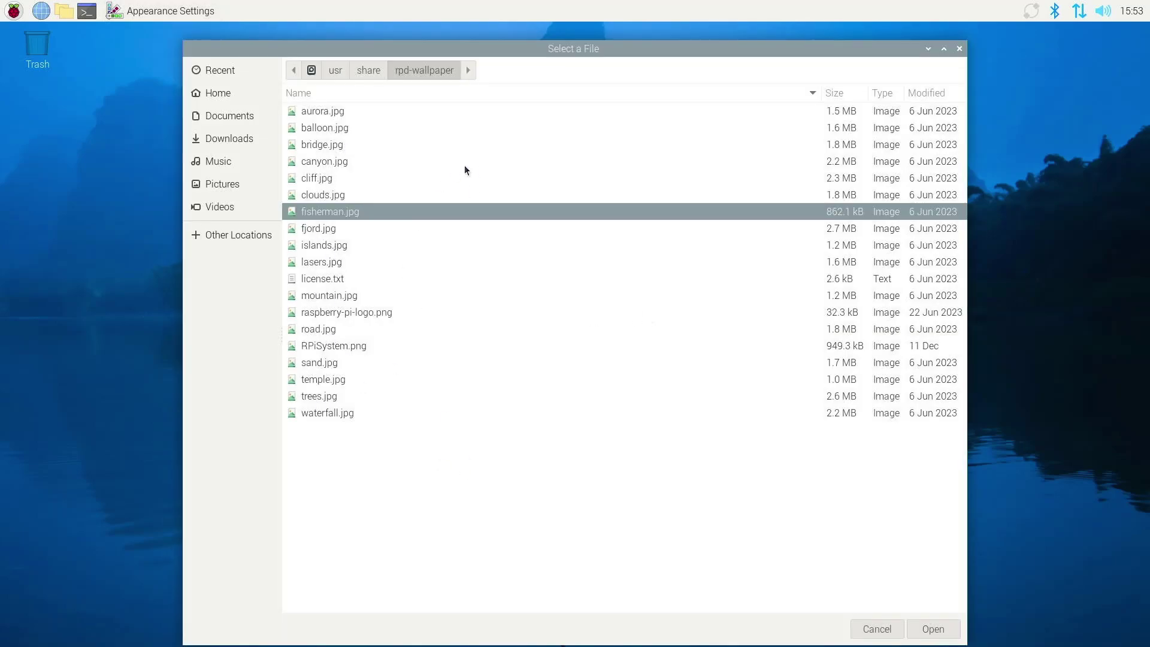
{"action": "left_click", "coordinate": [322, 123]}
{"action": "left_click", "coordinate": [933, 629]}
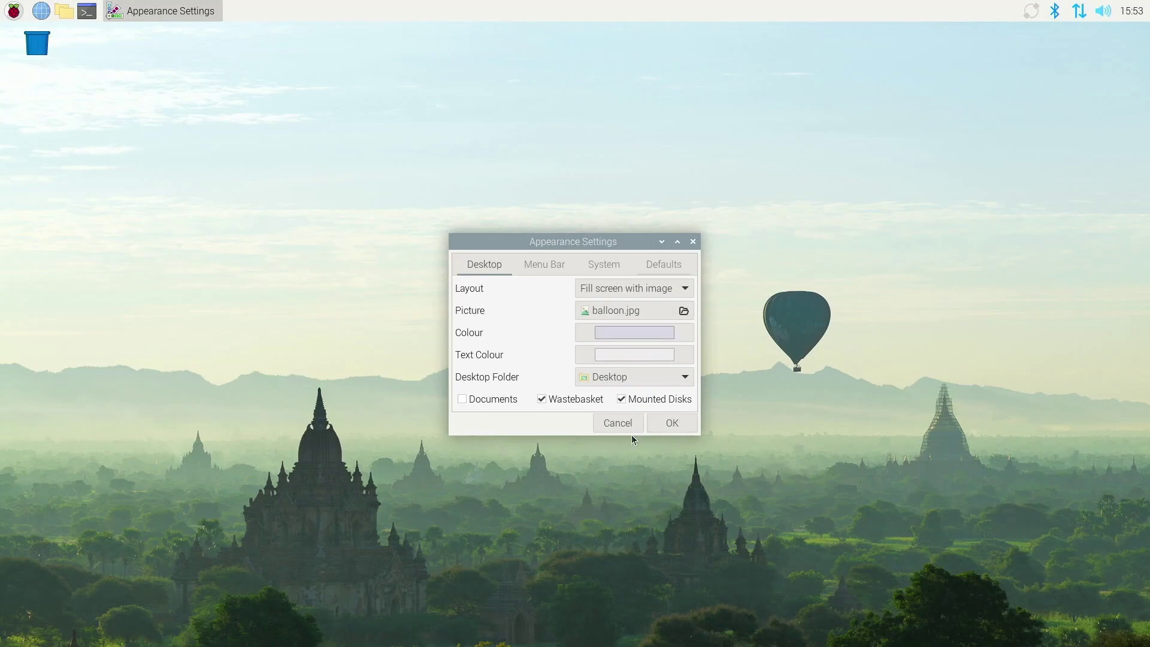
Try the menu bar at Bottom, return it to Top, and close Appearance Settings.
{"action": "left_click", "coordinate": [543, 264]}
{"action": "left_click", "coordinate": [642, 311]}
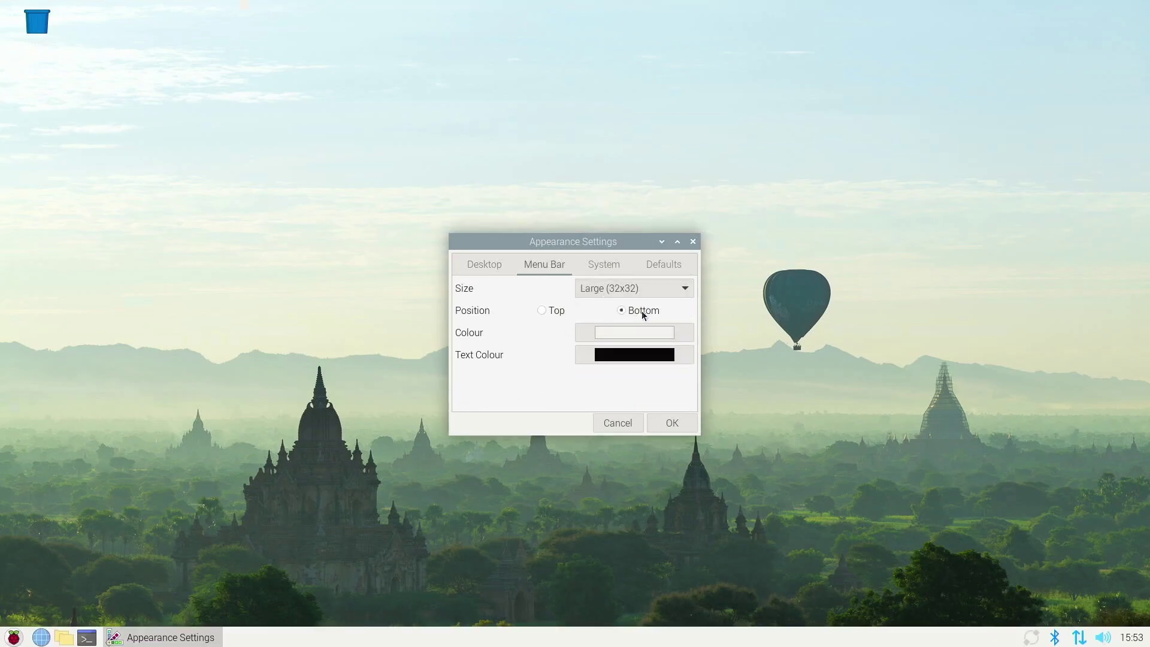
{"action": "left_click", "coordinate": [555, 311]}
{"action": "left_click", "coordinate": [614, 264]}
{"action": "left_click", "coordinate": [665, 265]}
{"action": "left_click", "coordinate": [484, 264]}
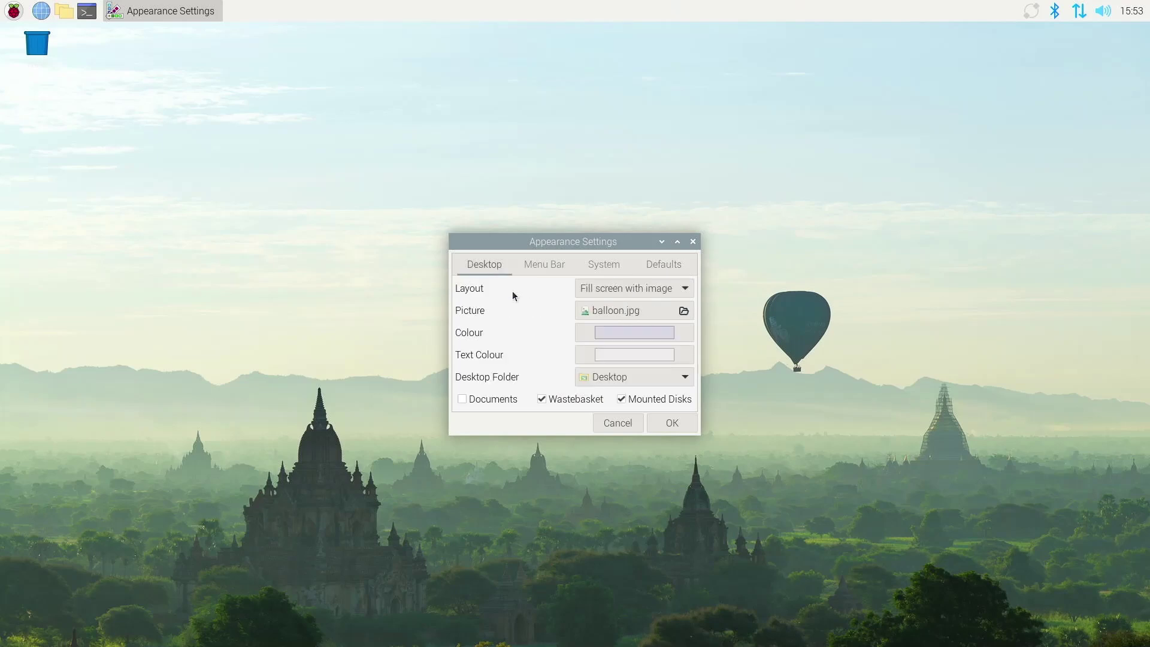
{"action": "left_click", "coordinate": [679, 431]}
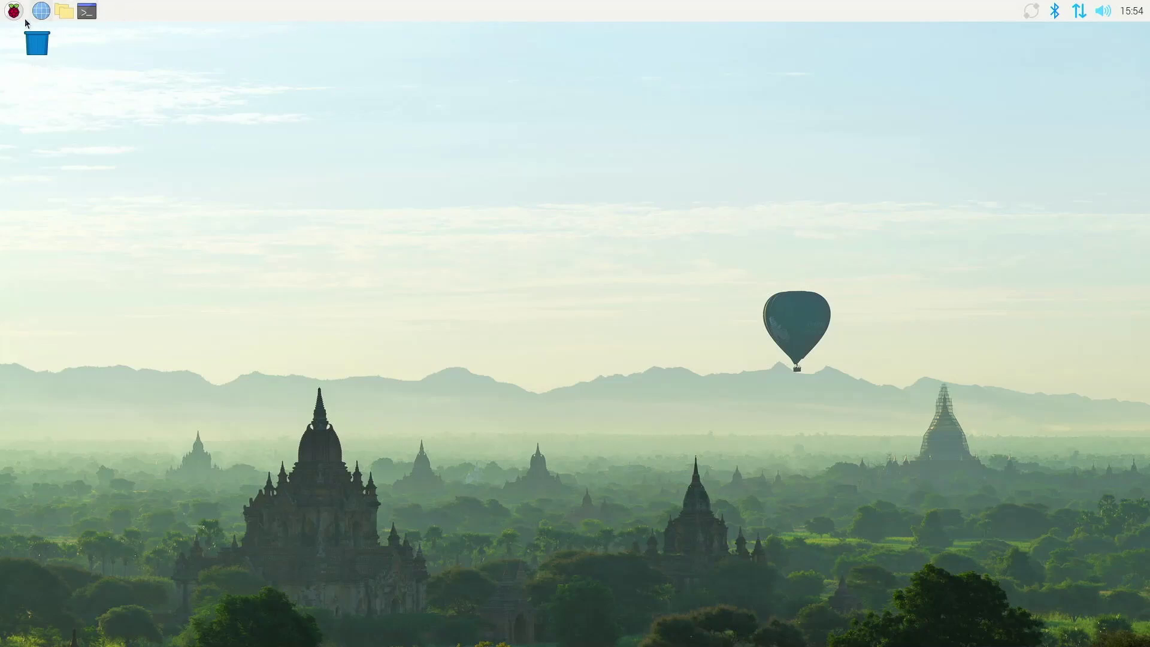
Launch Recommended Software from the Preferences menu.
{"action": "left_click", "coordinate": [5, 12]}
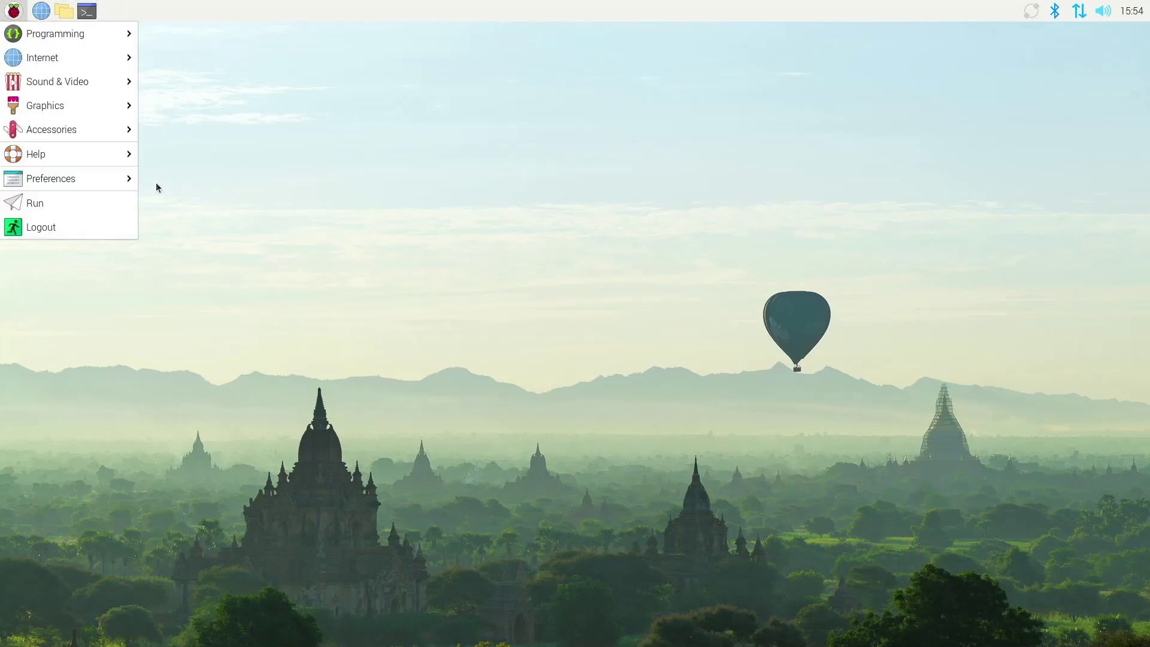
{"action": "mouse_move", "coordinate": [67, 184]}
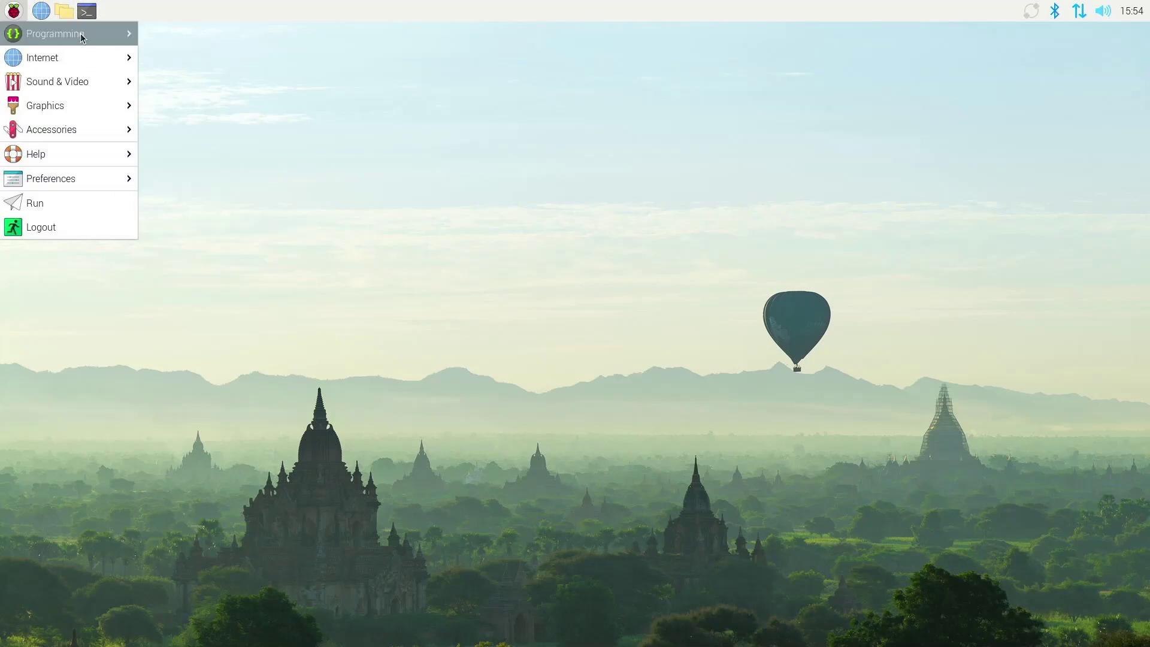
{"action": "mouse_move", "coordinate": [81, 34]}
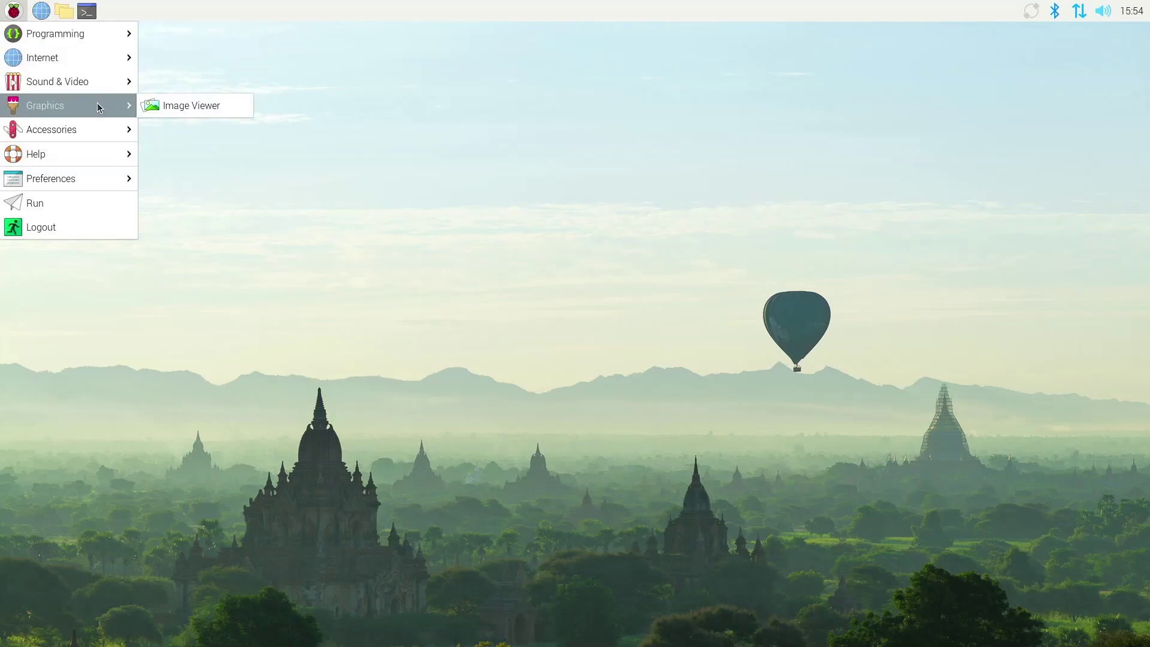
{"action": "mouse_move", "coordinate": [91, 160]}
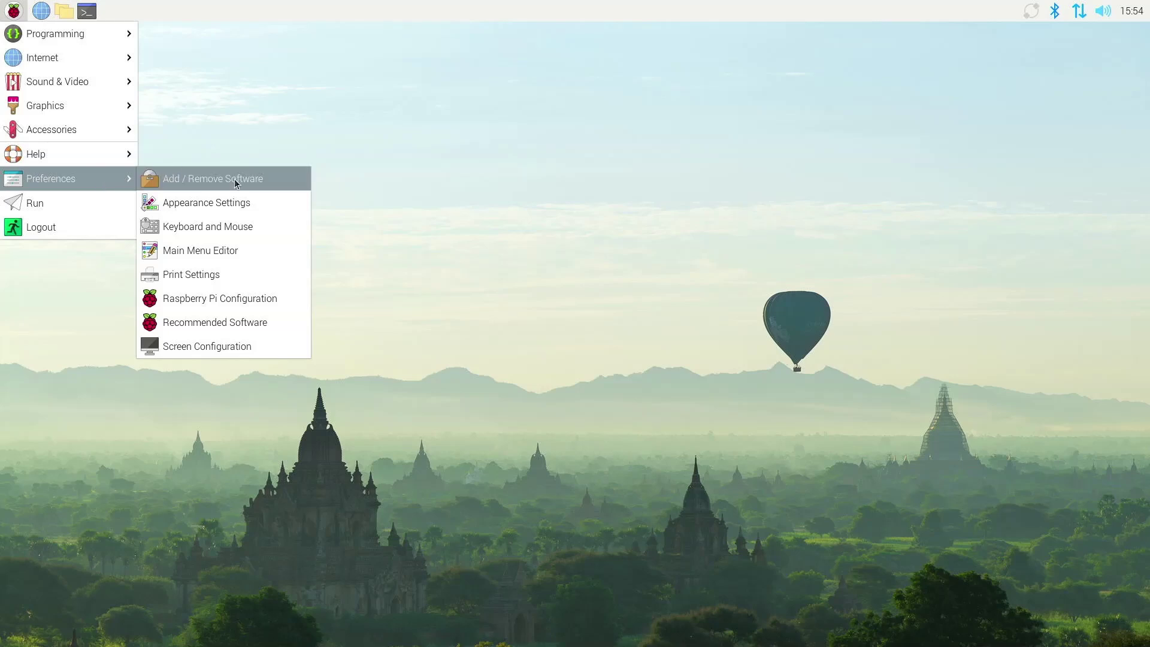
{"action": "left_click", "coordinate": [212, 324]}
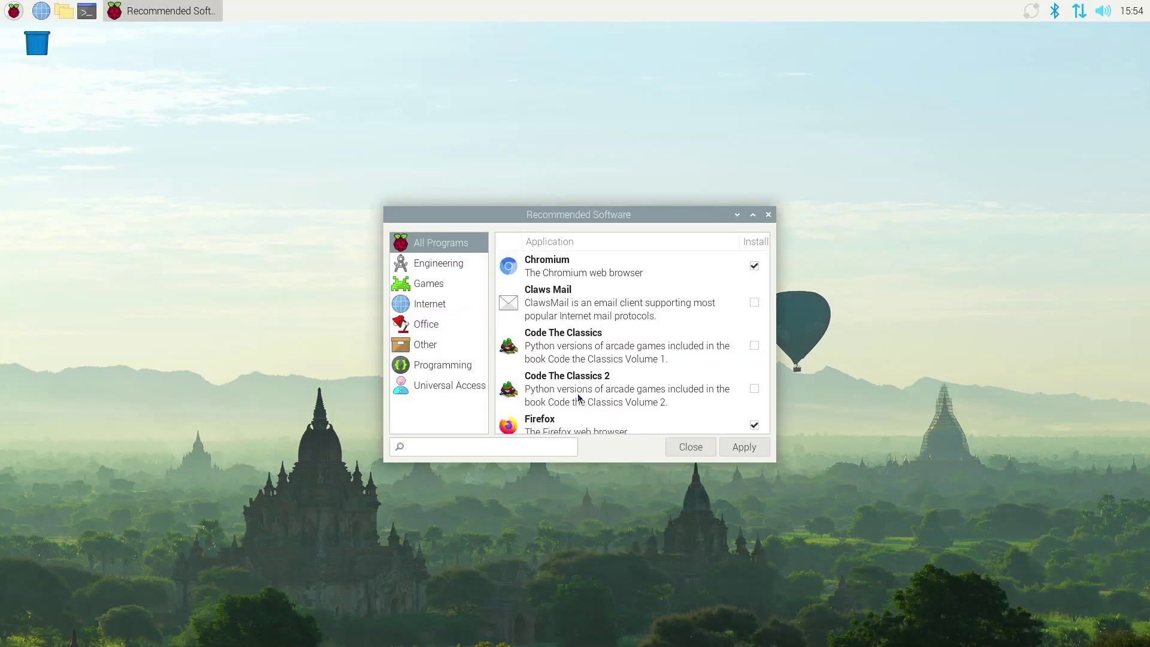
Install Visual Studio Code from the Programming recommendations.
{"action": "left_click", "coordinate": [436, 284]}
{"action": "left_click", "coordinate": [439, 304]}
{"action": "left_click", "coordinate": [438, 328]}
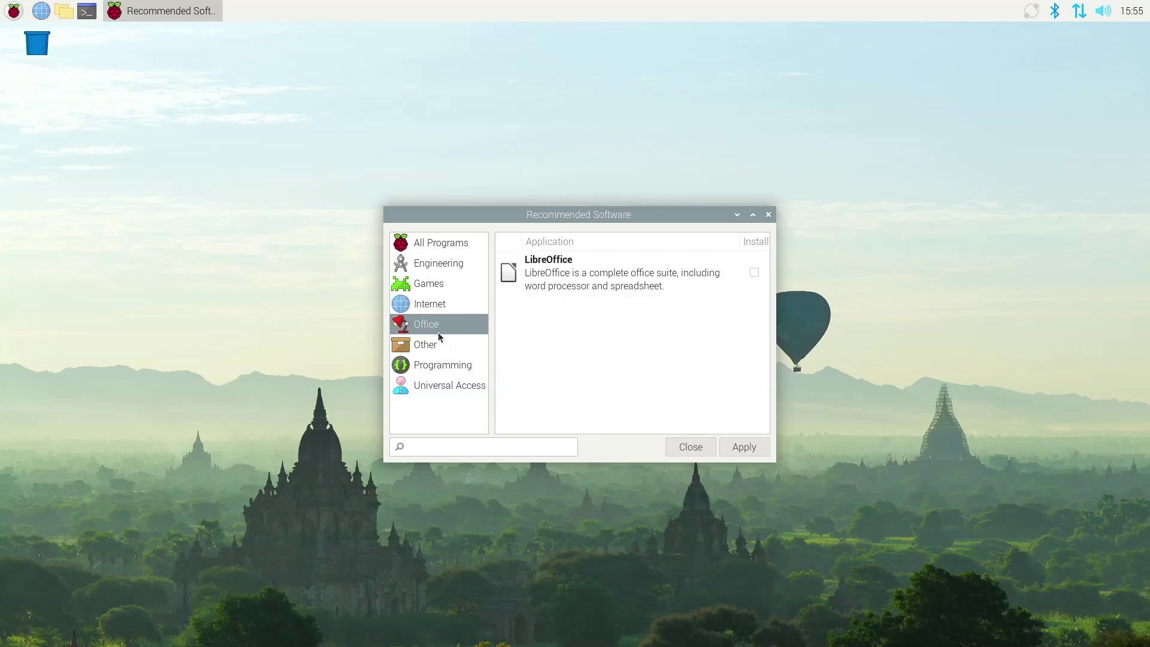
{"action": "left_click", "coordinate": [439, 345]}
{"action": "left_click", "coordinate": [444, 365]}
{"action": "scroll", "coordinate": [599, 317], "scroll_direction": "down", "scroll_amount": 5}
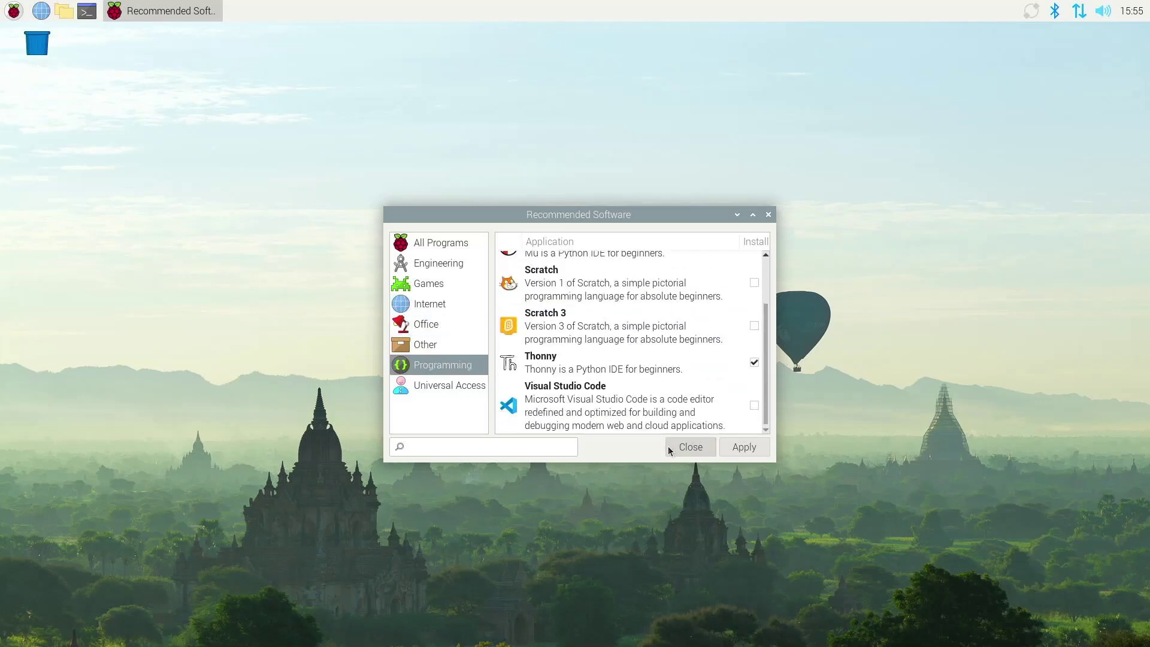
{"action": "left_click", "coordinate": [754, 405]}
{"action": "left_click", "coordinate": [743, 450]}
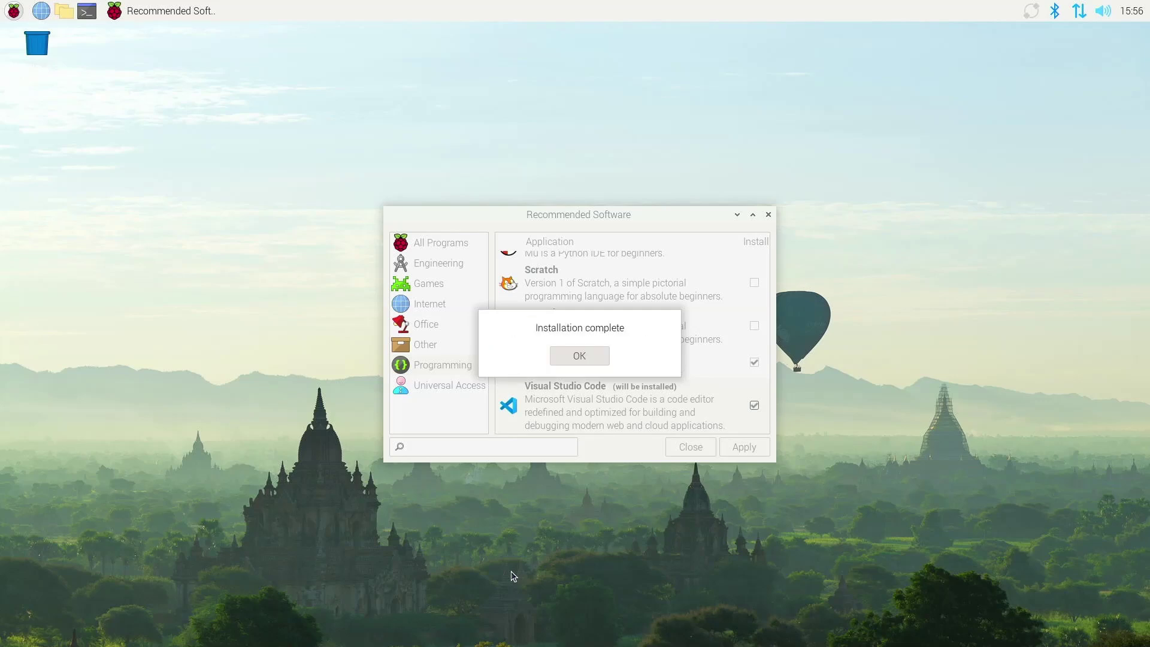
{"action": "left_click", "coordinate": [581, 356]}
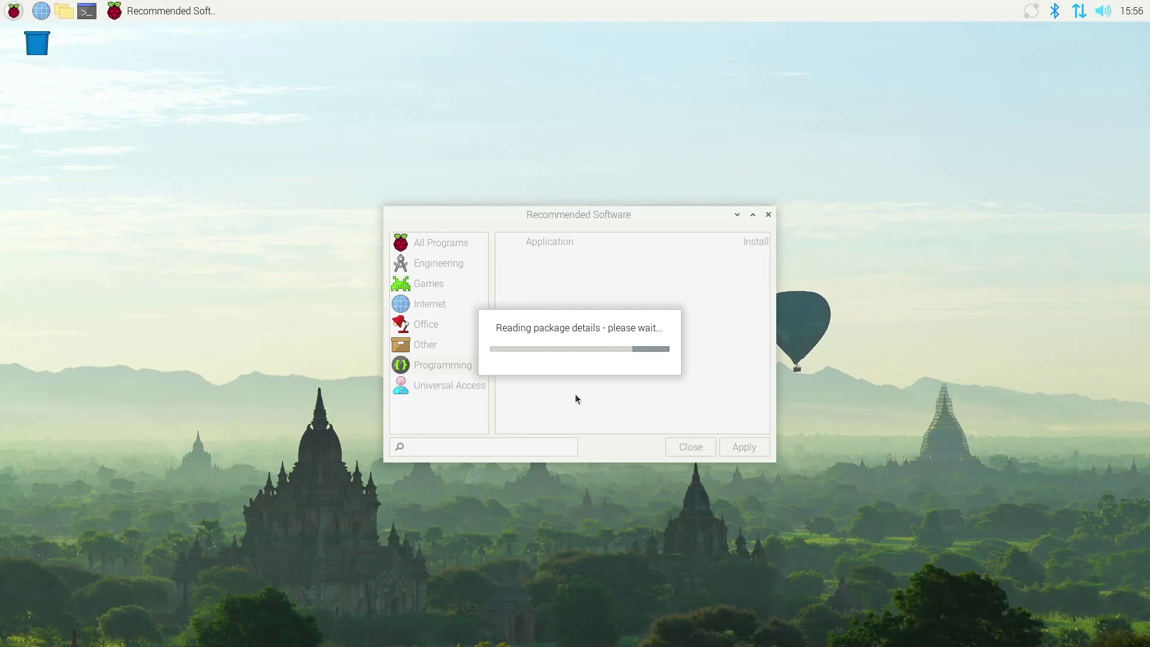
Close Recommended Software and launch Add / Remove Software.
{"action": "left_click", "coordinate": [689, 447]}
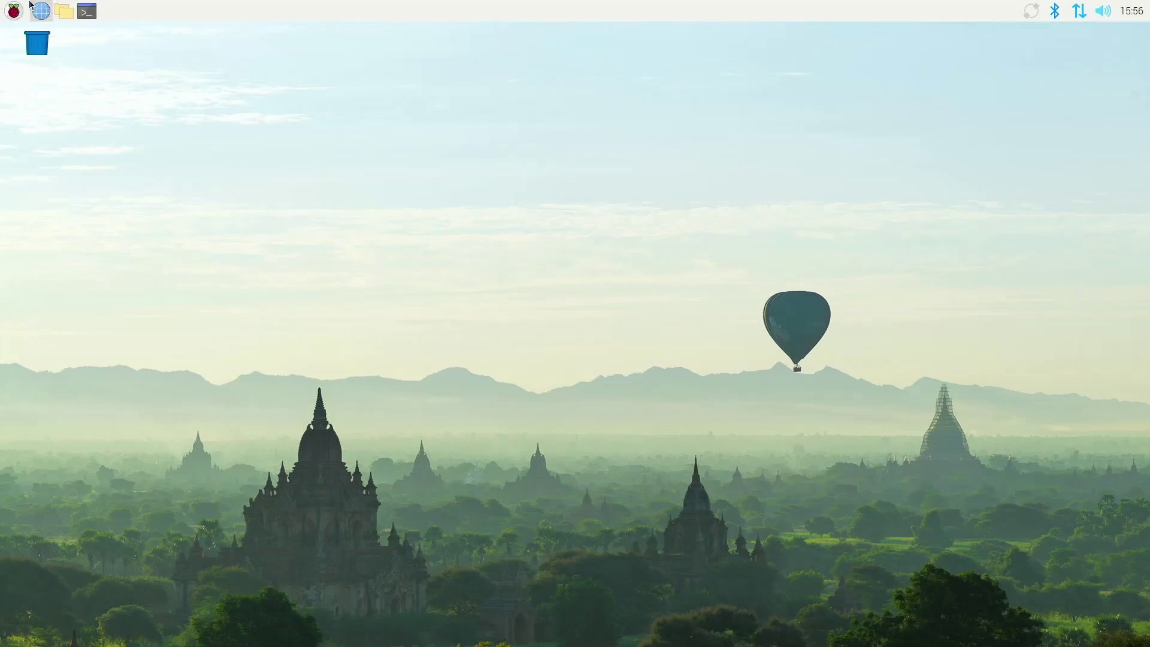
{"action": "left_click", "coordinate": [13, 11]}
{"action": "mouse_move", "coordinate": [43, 34]}
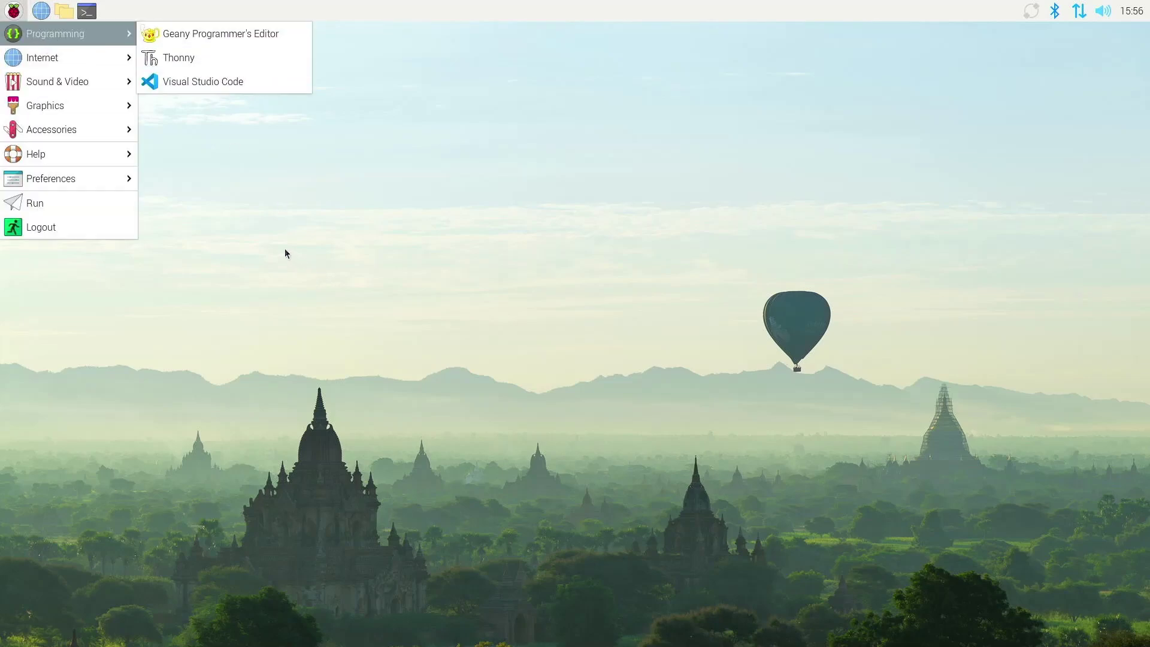
{"action": "mouse_move", "coordinate": [75, 179]}
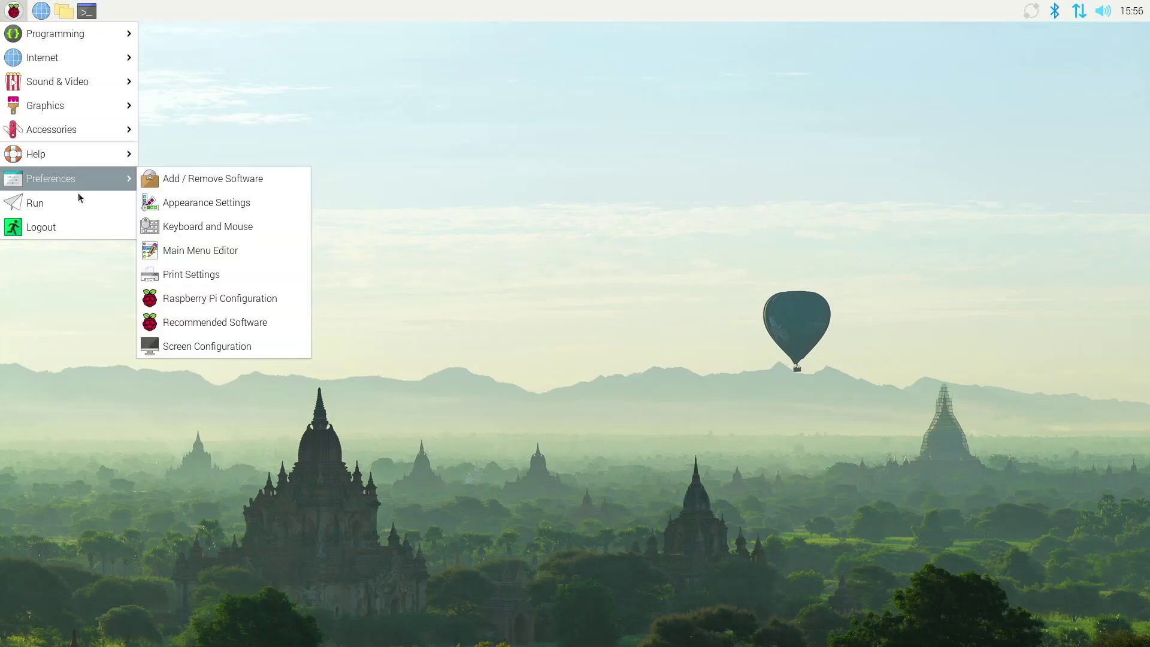
{"action": "left_click", "coordinate": [221, 186]}
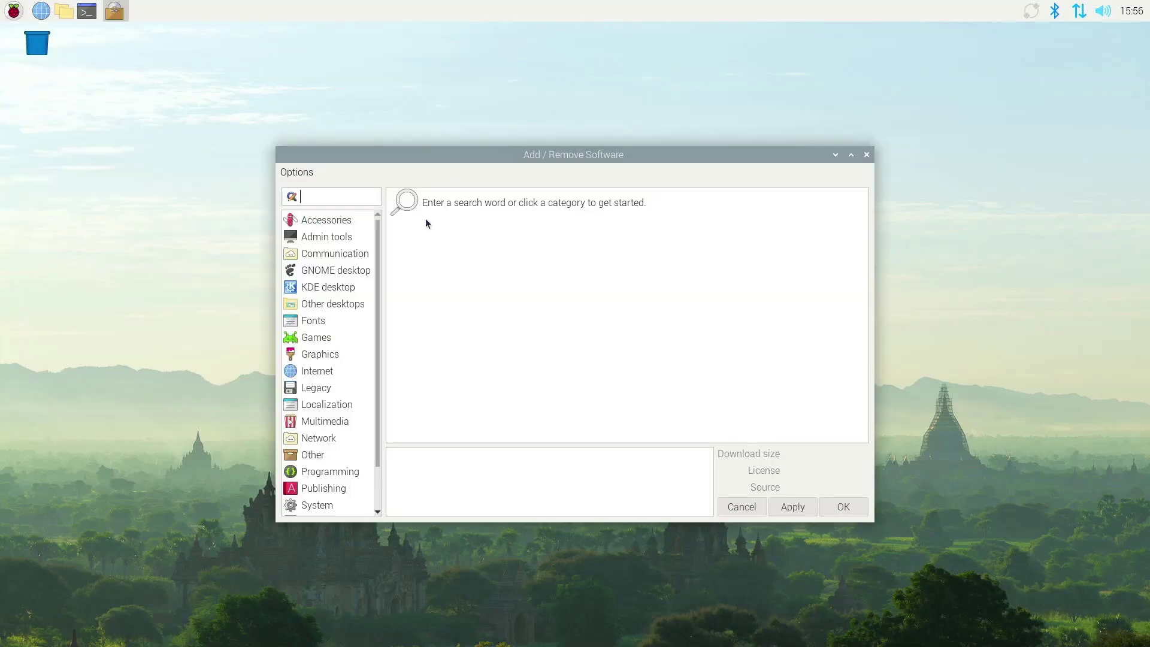
Search 'gimp' and install GNU Image Manipulation Program, authorising with the account password.
{"action": "left_click", "coordinate": [320, 357]}
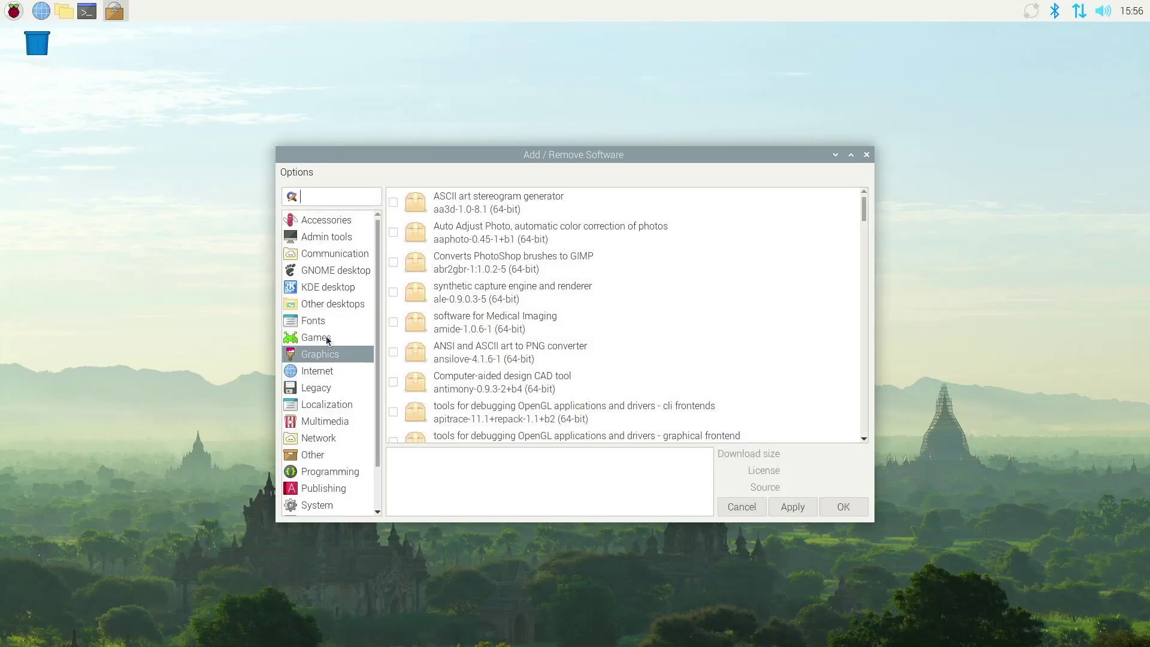
{"action": "scroll", "coordinate": [497, 269], "scroll_direction": "down", "scroll_amount": 15}
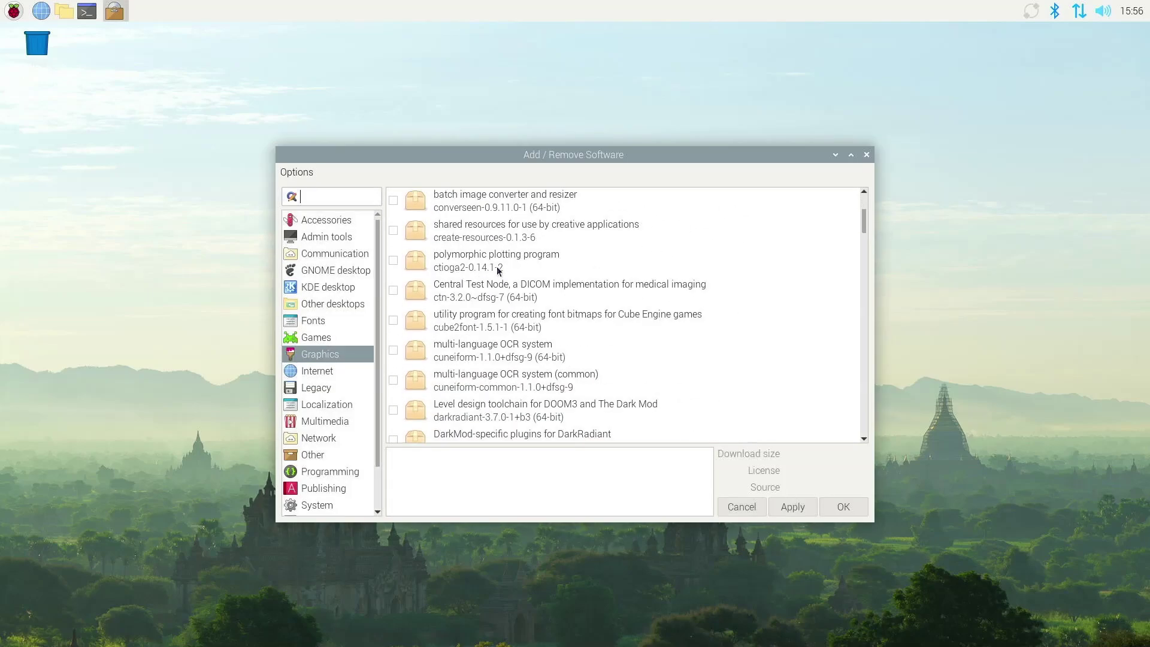
{"action": "scroll", "coordinate": [496, 270], "scroll_direction": "up", "scroll_amount": 10}
{"action": "scroll", "coordinate": [496, 269], "scroll_direction": "up", "scroll_amount": 3}
{"action": "left_click", "coordinate": [329, 270]}
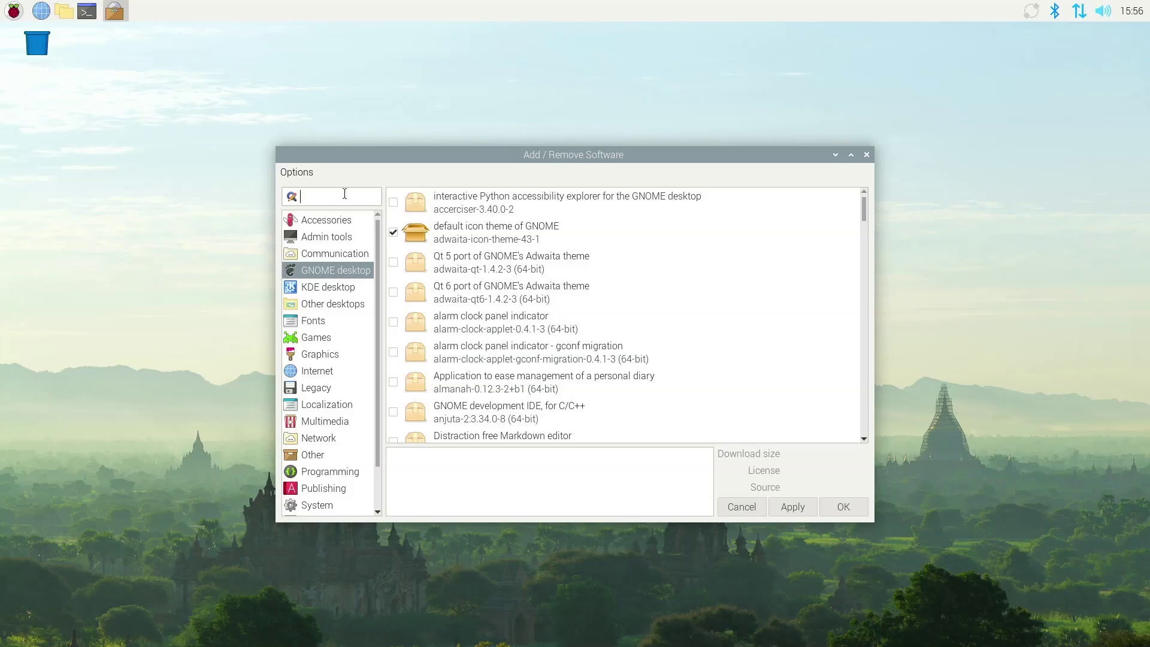
{"action": "type", "text": "gimp"}
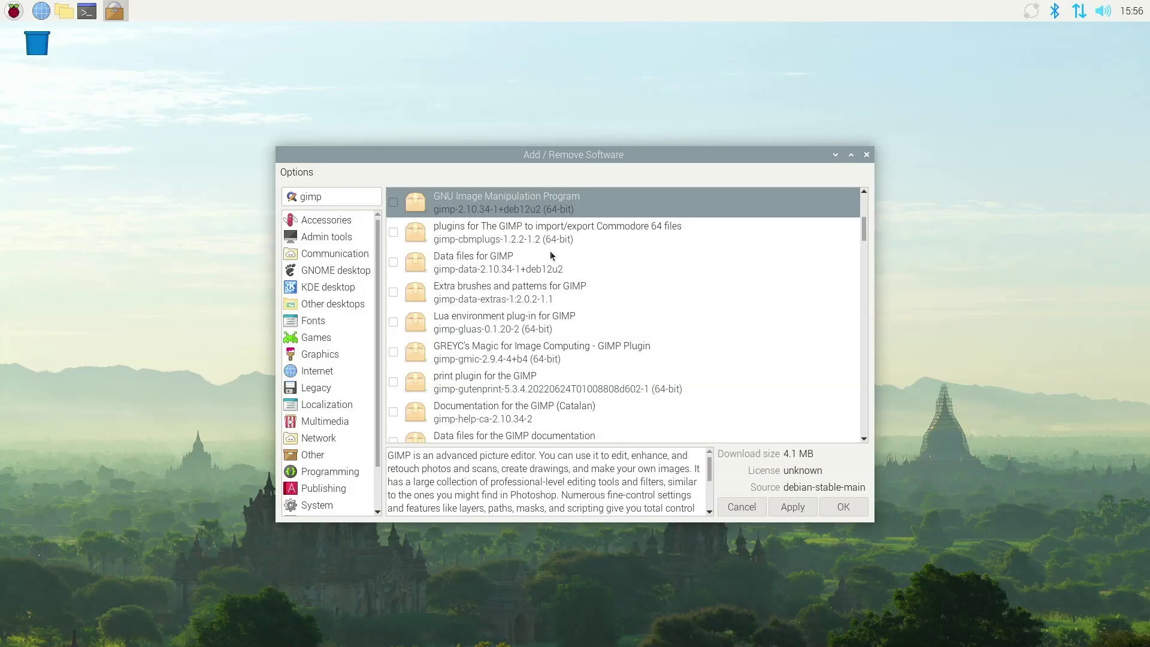
{"action": "left_click", "coordinate": [394, 203]}
{"action": "left_click", "coordinate": [788, 509]}
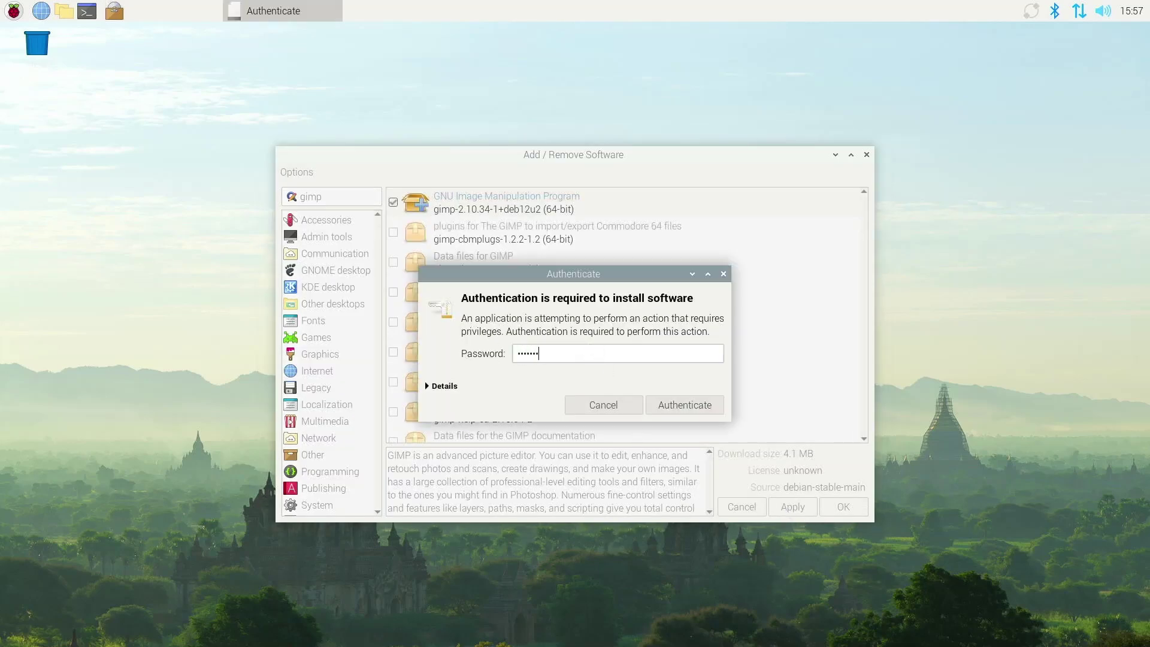
{"action": "key", "text": "Return"}
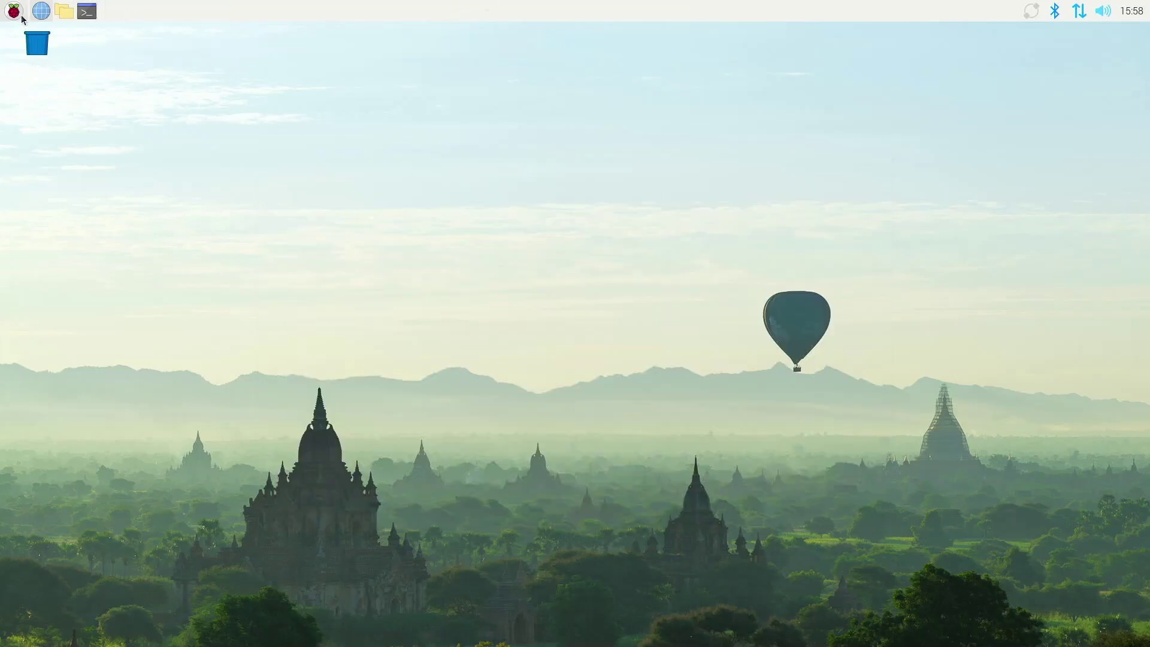
Open raspberrytips.com in Firefox and scroll down to its Explore More Topics section.
{"action": "left_click", "coordinate": [13, 10]}
{"action": "mouse_move", "coordinate": [78, 110]}
{"action": "left_click", "coordinate": [194, 105]}
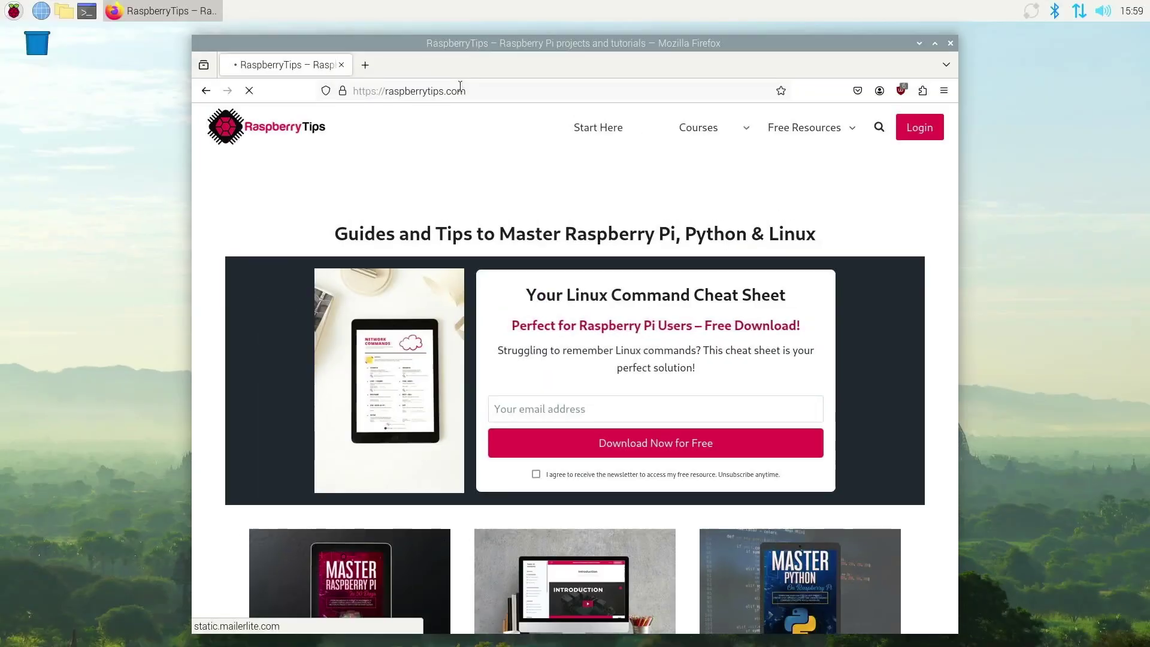
{"action": "left_click", "coordinate": [495, 91]}
{"action": "left_click", "coordinate": [487, 52]}
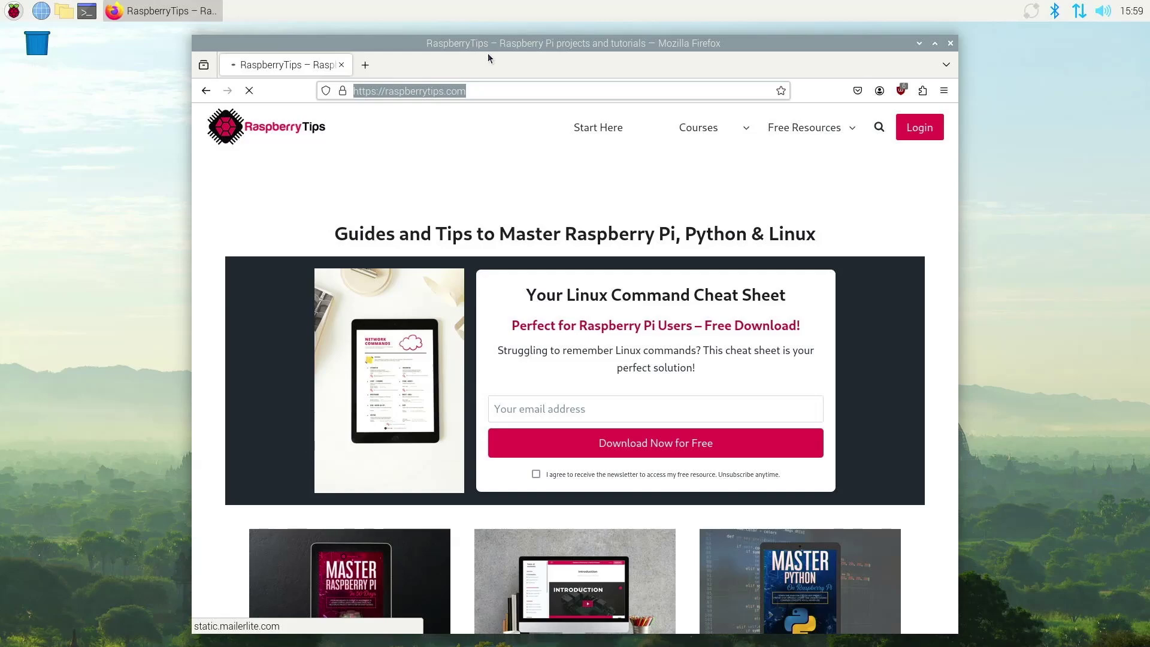
{"action": "left_click", "coordinate": [509, 217]}
{"action": "scroll", "coordinate": [498, 222], "scroll_direction": "down", "scroll_amount": 8}
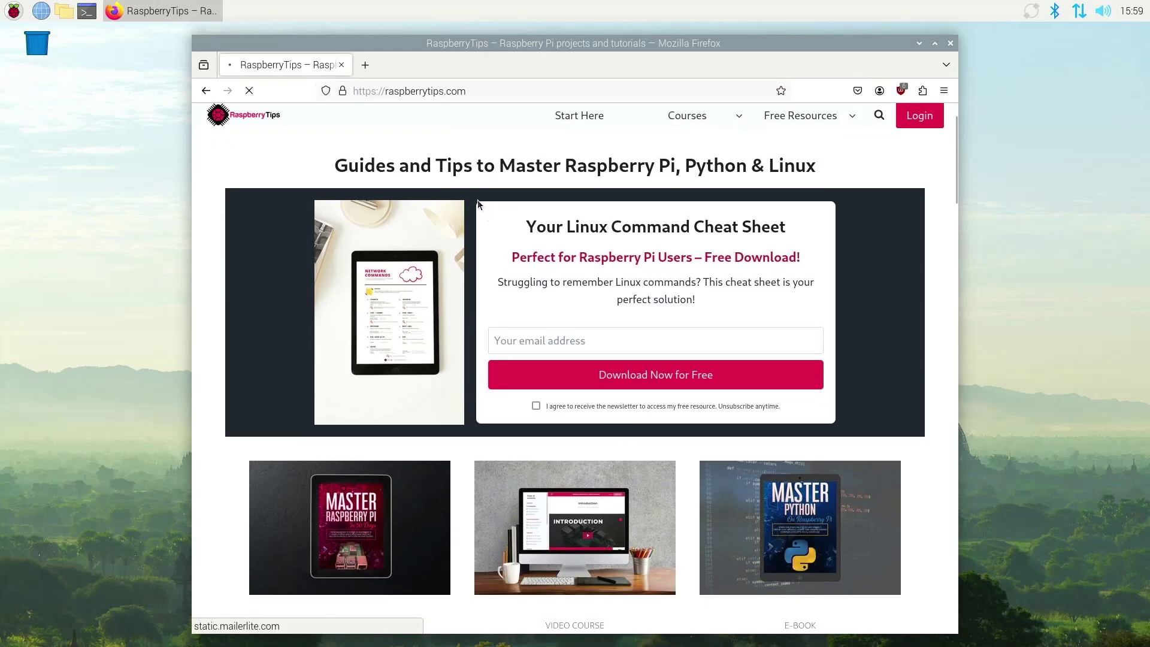
{"action": "scroll", "coordinate": [466, 190], "scroll_direction": "down", "scroll_amount": 10}
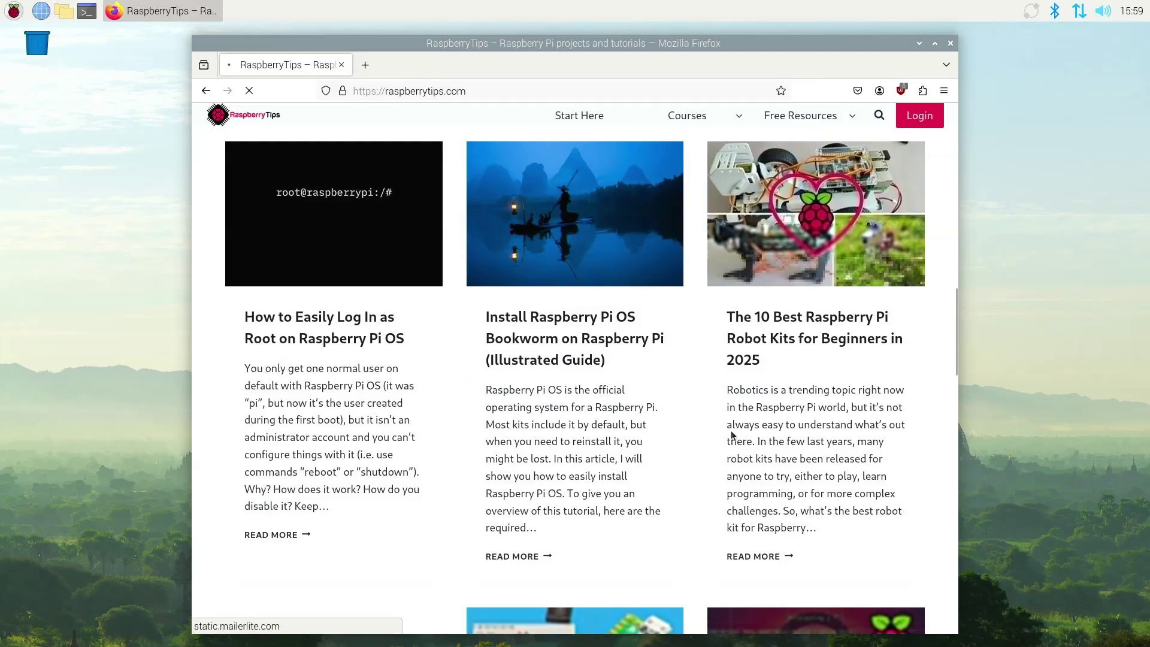
{"action": "scroll", "coordinate": [706, 419], "scroll_direction": "down", "scroll_amount": 5}
{"action": "scroll", "coordinate": [674, 350], "scroll_direction": "down", "scroll_amount": 10}
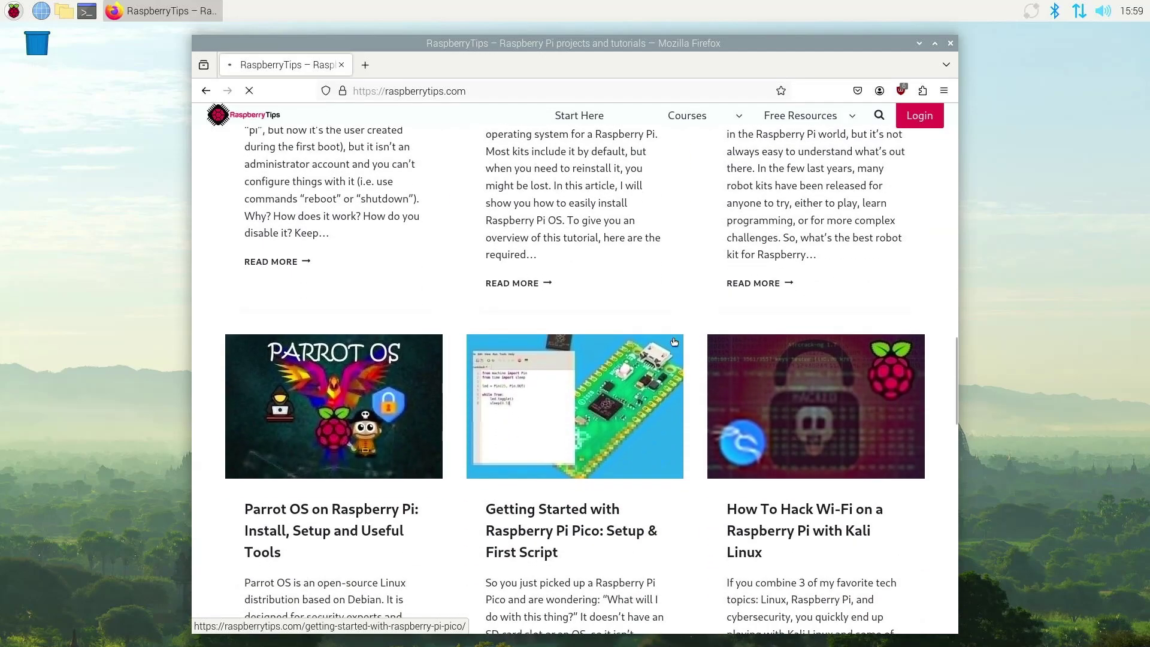
{"action": "scroll", "coordinate": [673, 333], "scroll_direction": "down", "scroll_amount": 4}
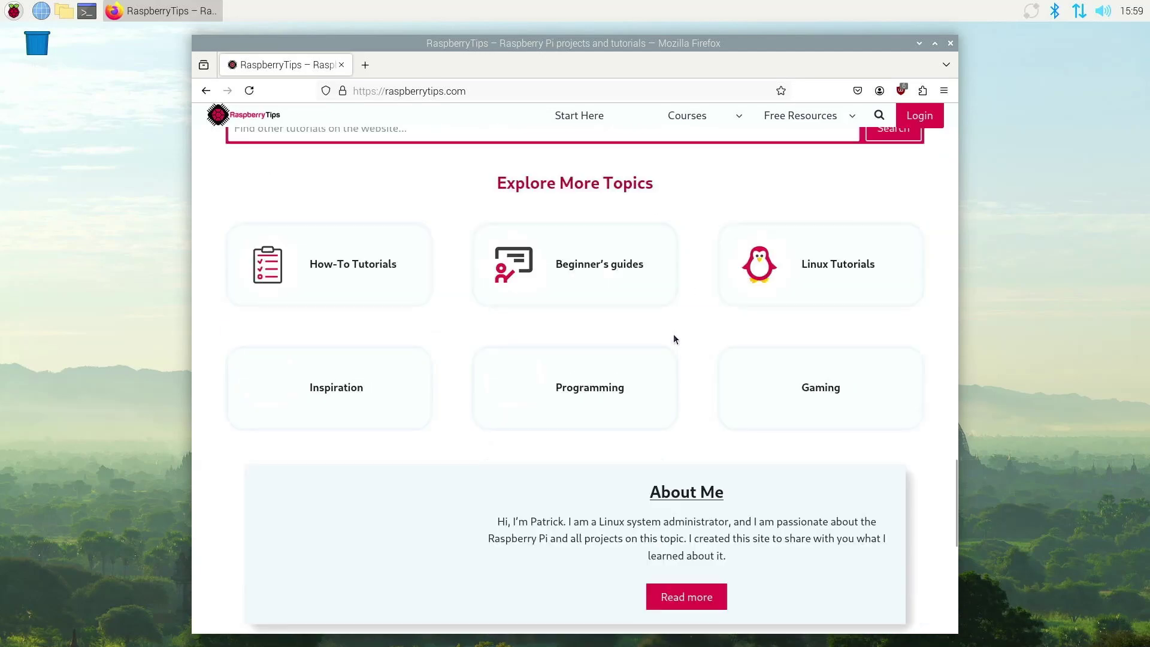